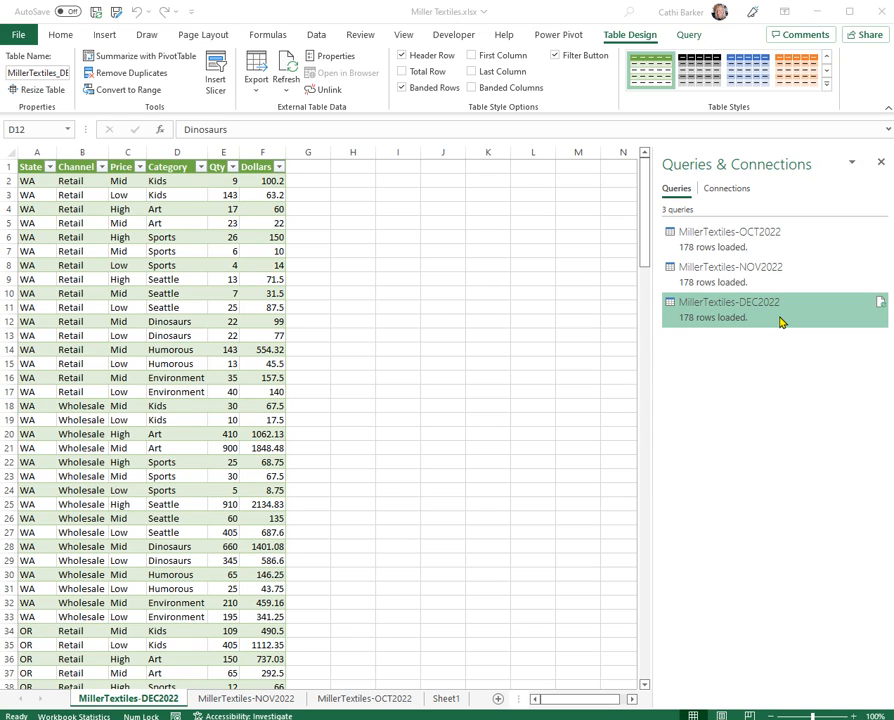
Review the loaded tables of the October, November and December 2022 queries, comparing the commands available inside and outside the December table.
left_click(735, 240)
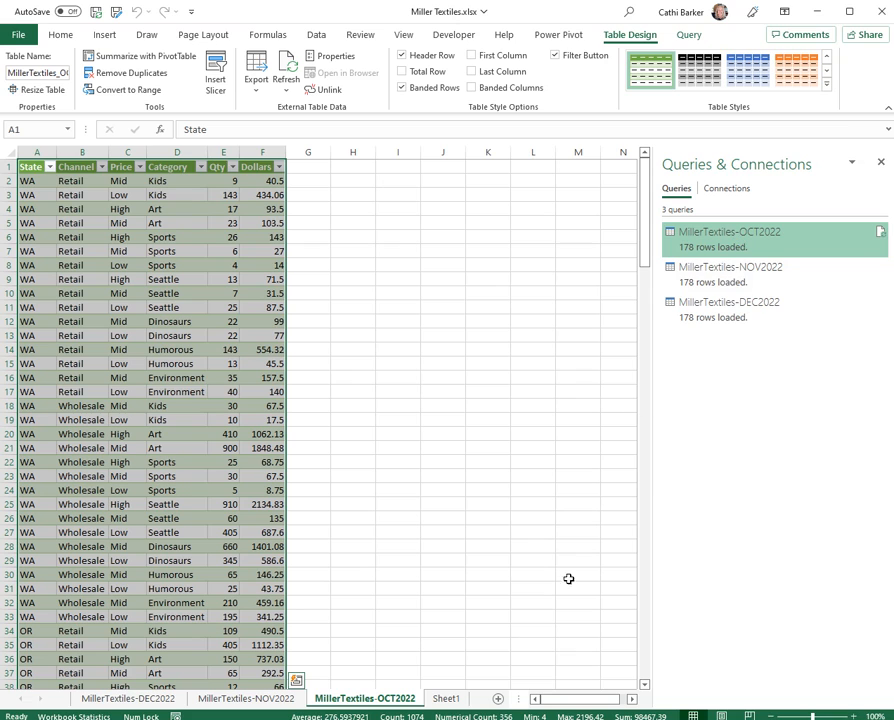
left_click(775, 269)
left_click(760, 316)
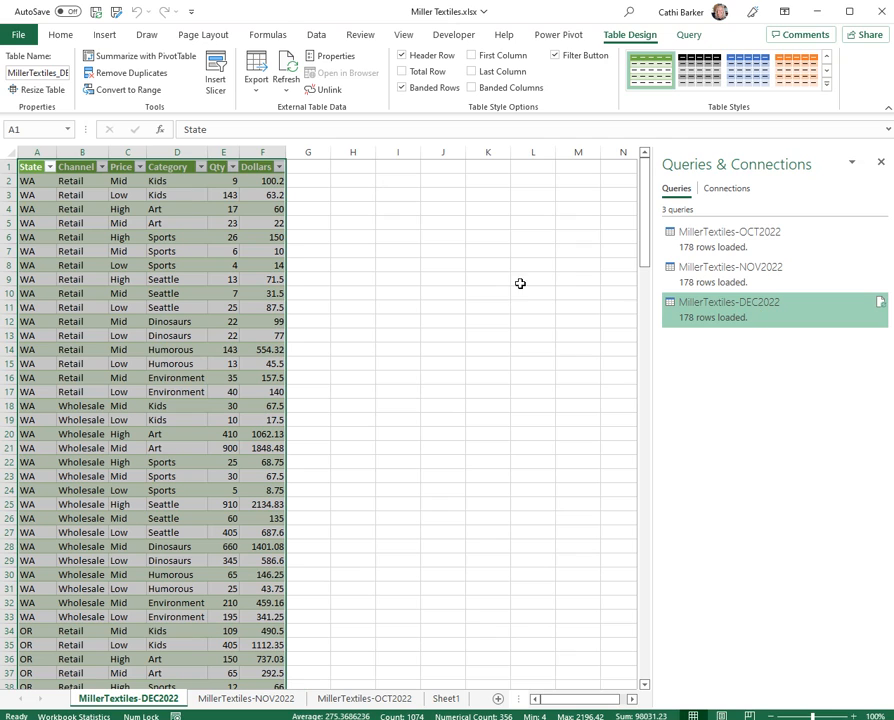
left_click(153, 251)
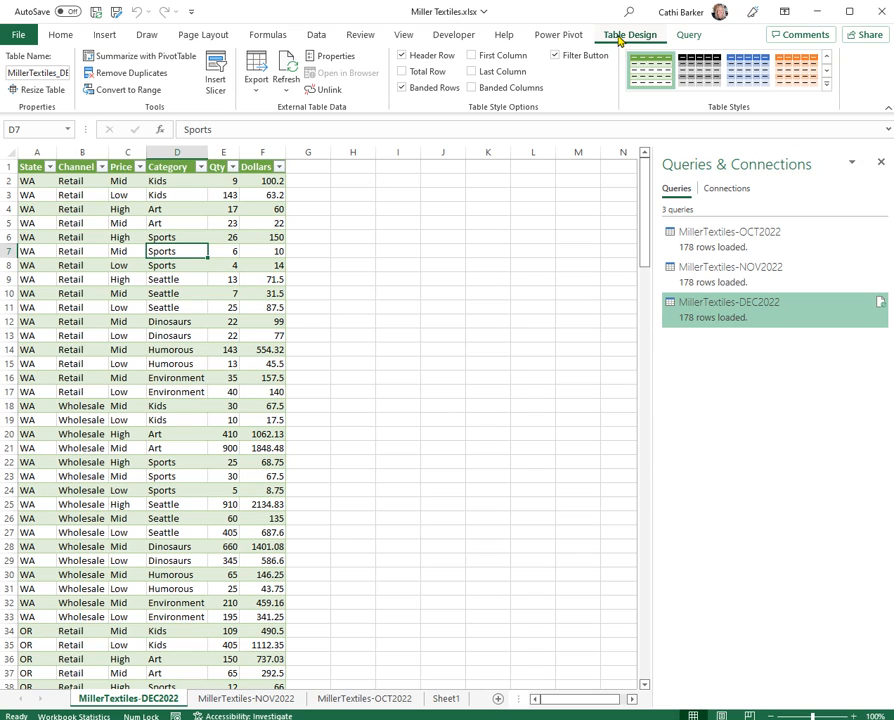
left_click(496, 254)
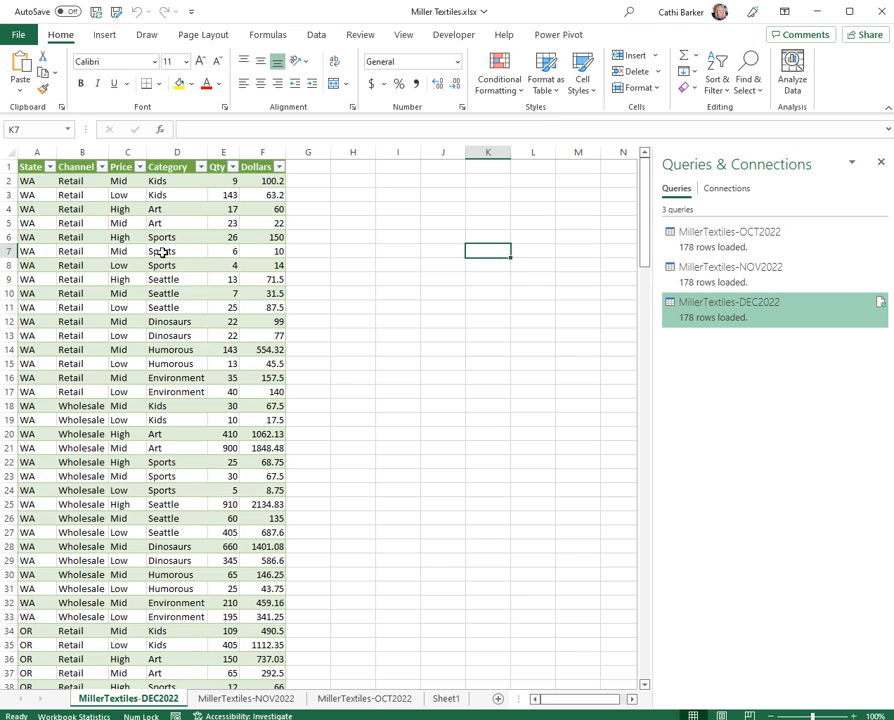
Apply a blue Medium table style with banded rows to the December 2022 table.
left_click(130, 238)
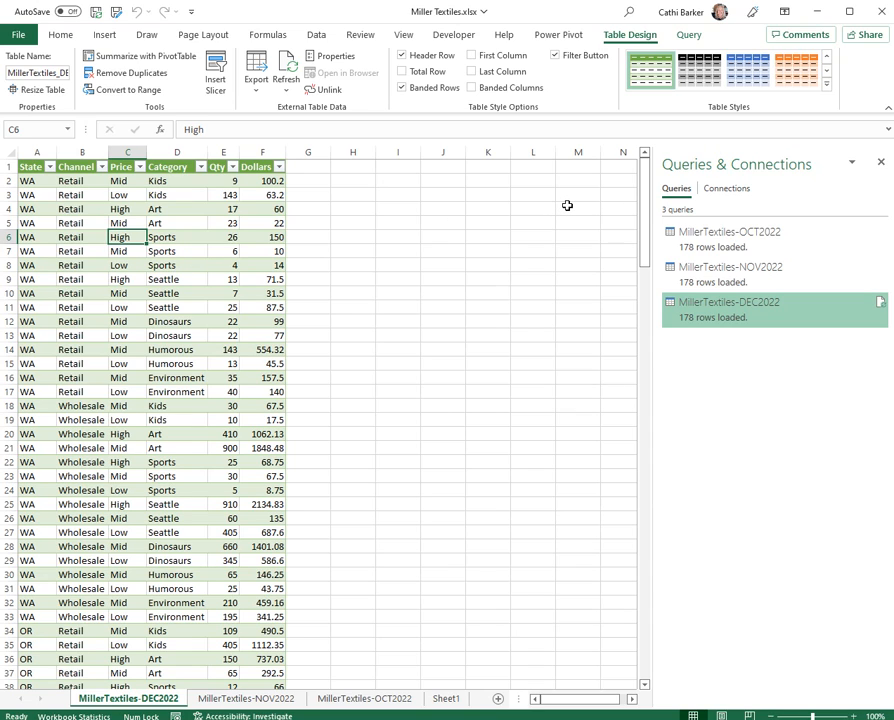
left_click(827, 88)
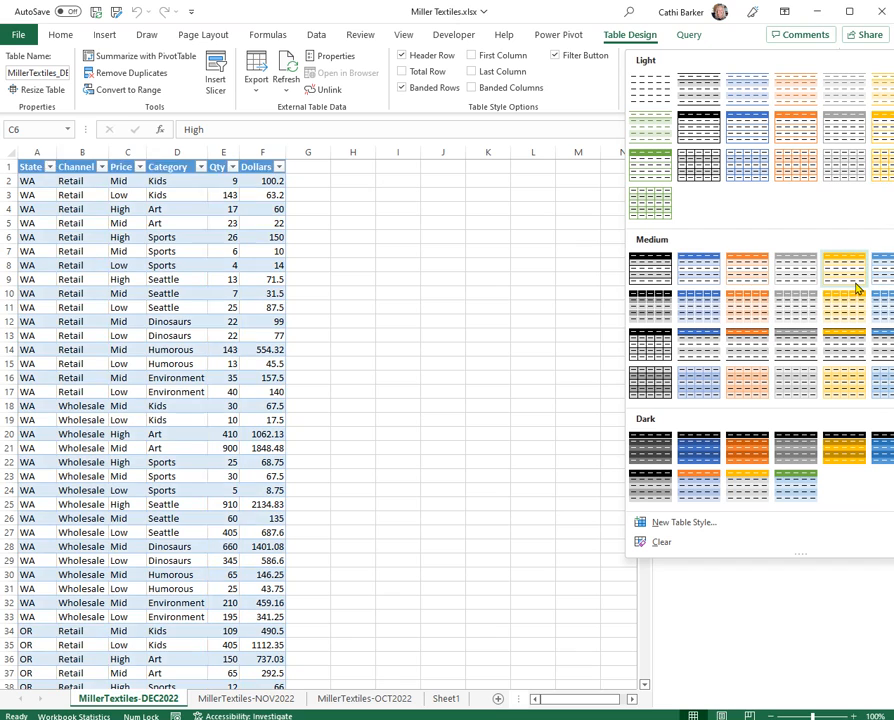
left_click(712, 287)
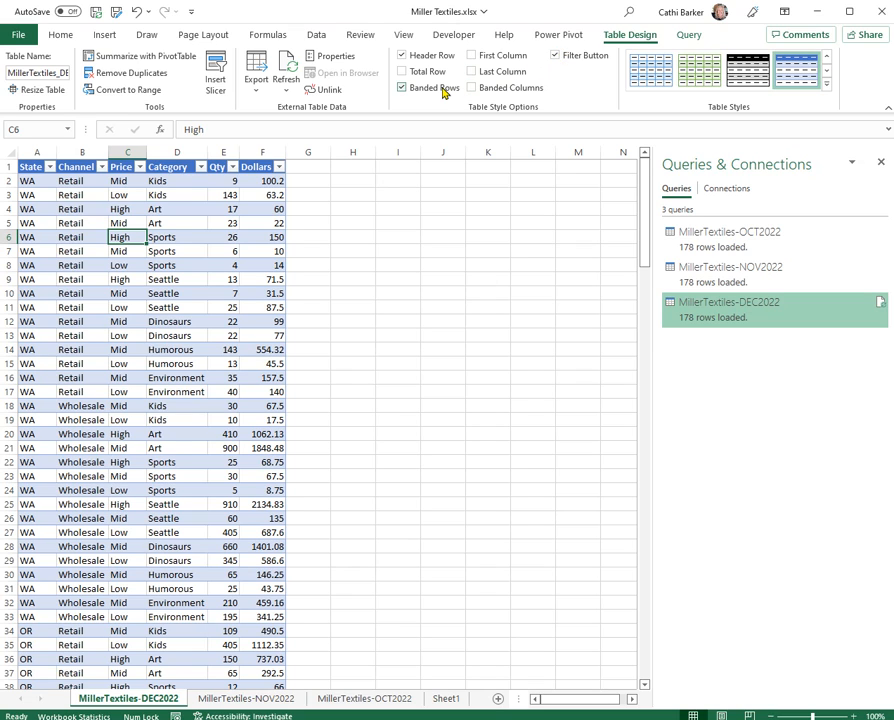
Try banded columns instead of banded rows on the December table, and restore the banded rows.
left_click(443, 90)
left_click(443, 90)
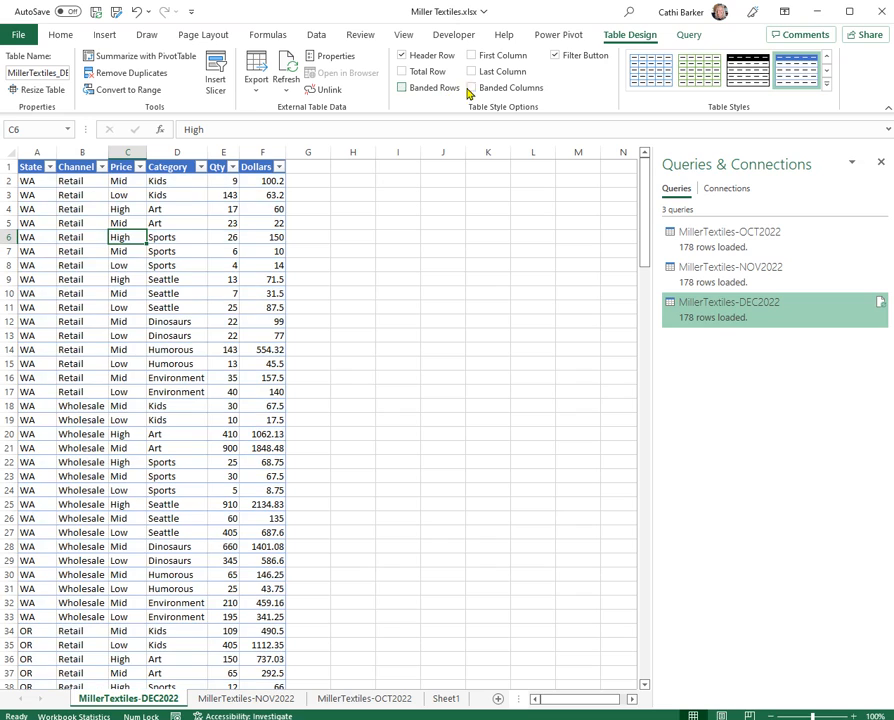
left_click(491, 92)
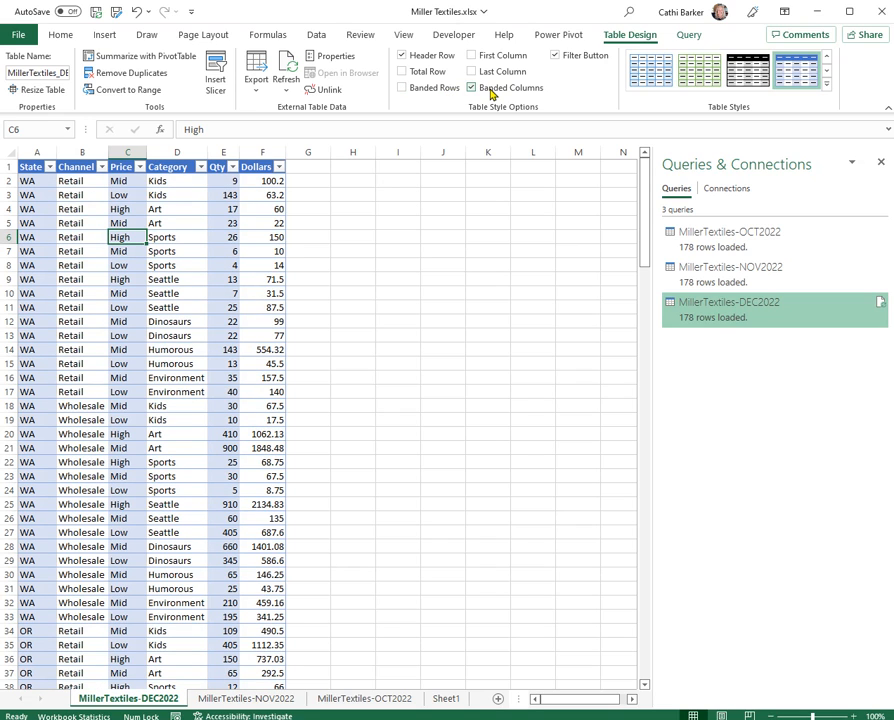
left_click(494, 90)
left_click(443, 90)
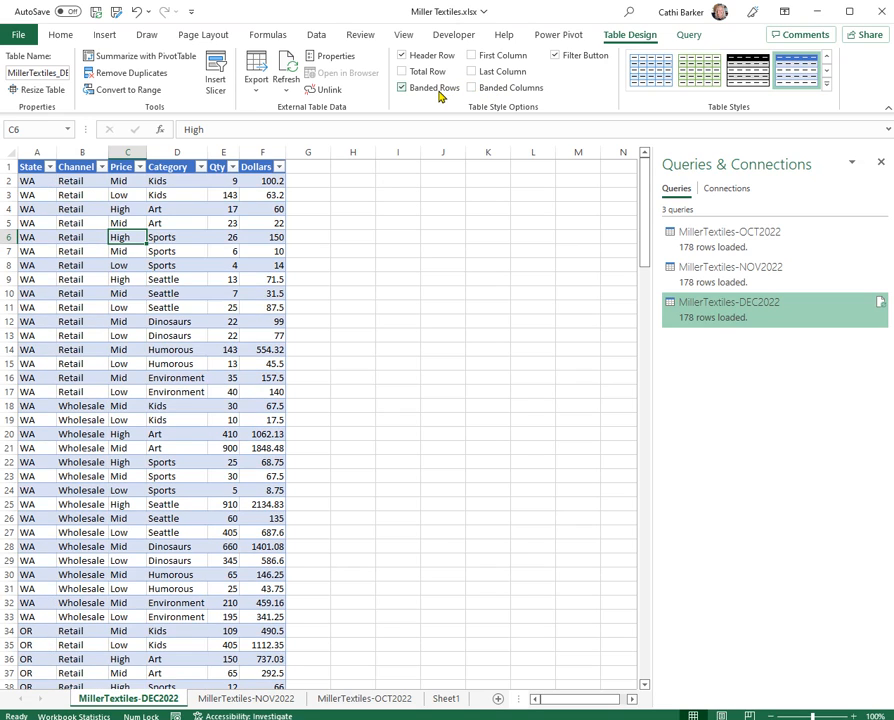
Try hiding the December table's filter buttons and its header row, restoring each one.
left_click(584, 58)
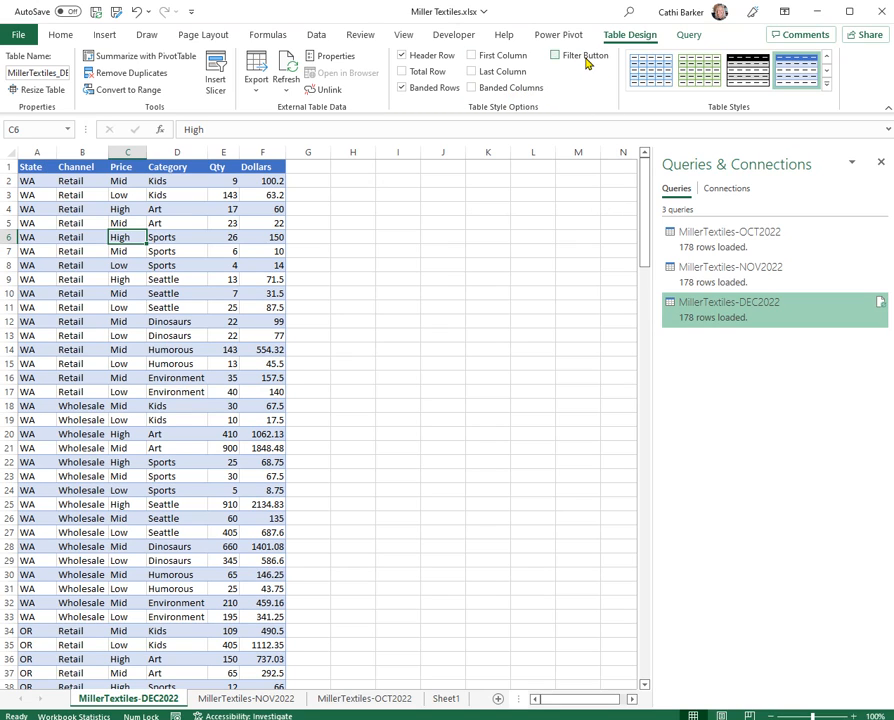
left_click(585, 60)
left_click(449, 59)
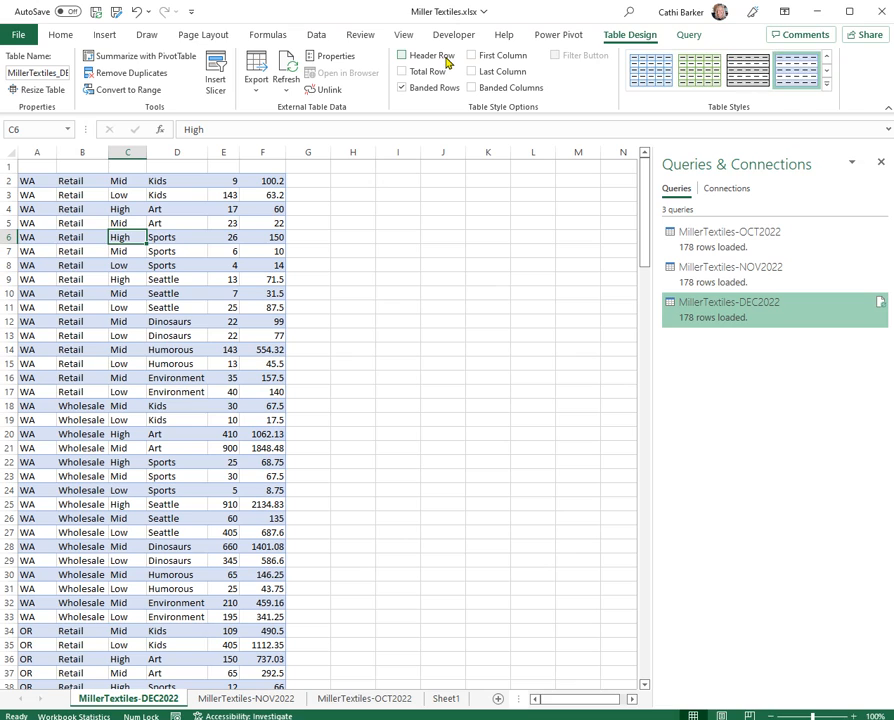
left_click(448, 60)
Try the First Column and Last Column special formatting on the December table, removing each one.
left_click(515, 58)
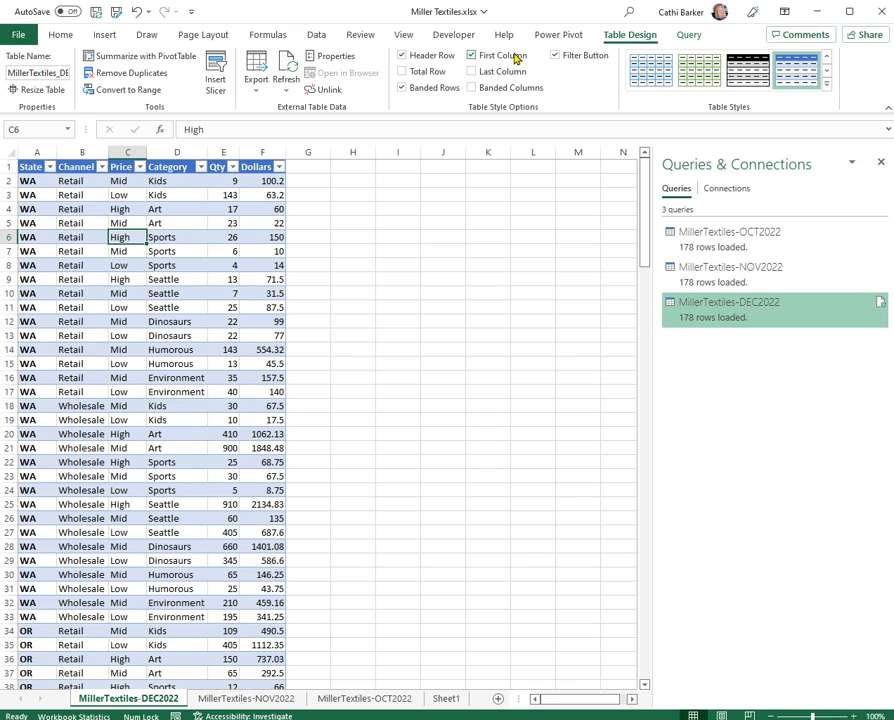
left_click(515, 57)
left_click(514, 73)
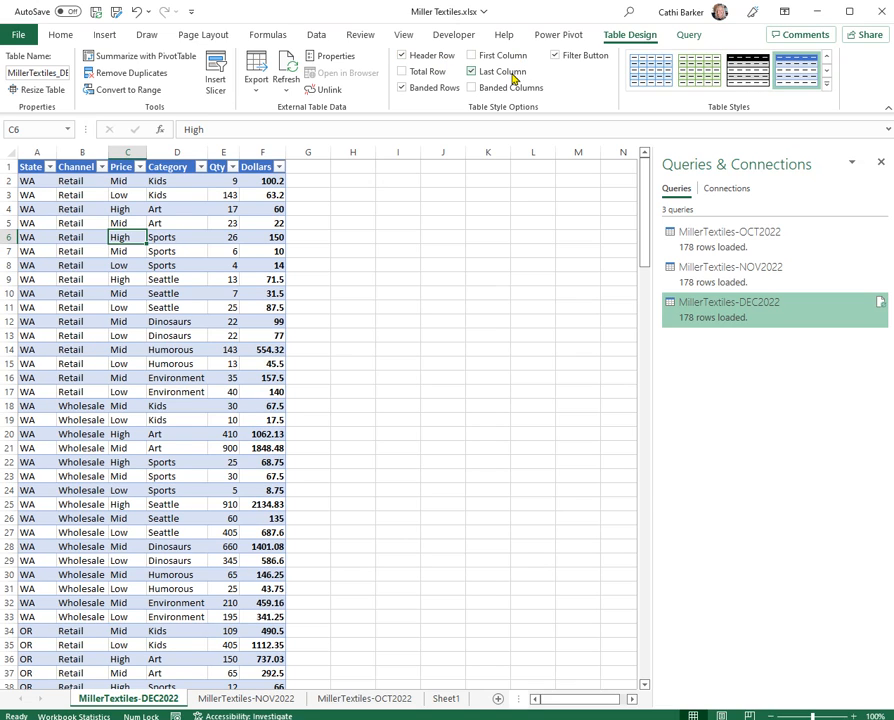
left_click(514, 76)
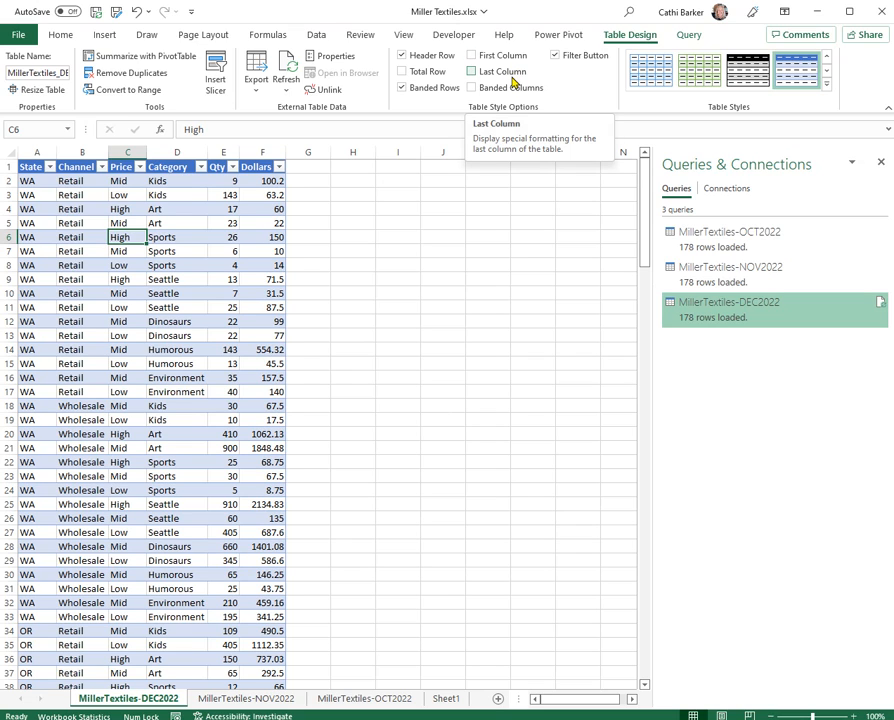
Try a total row on the December table, view the summary functions offered for Dollars, remove the row and return to cell A1.
left_click(427, 73)
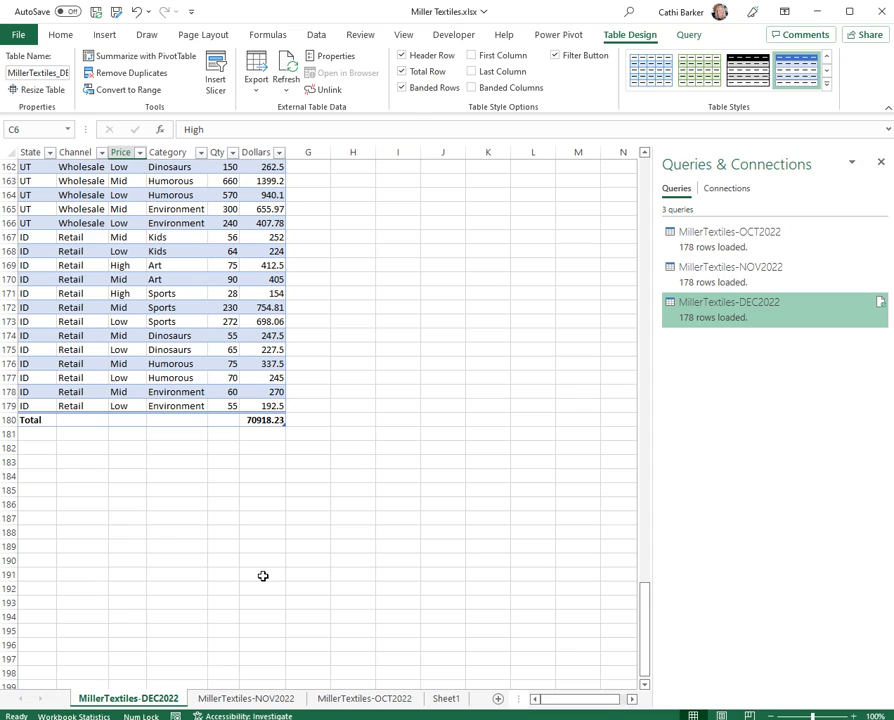
left_click(272, 420)
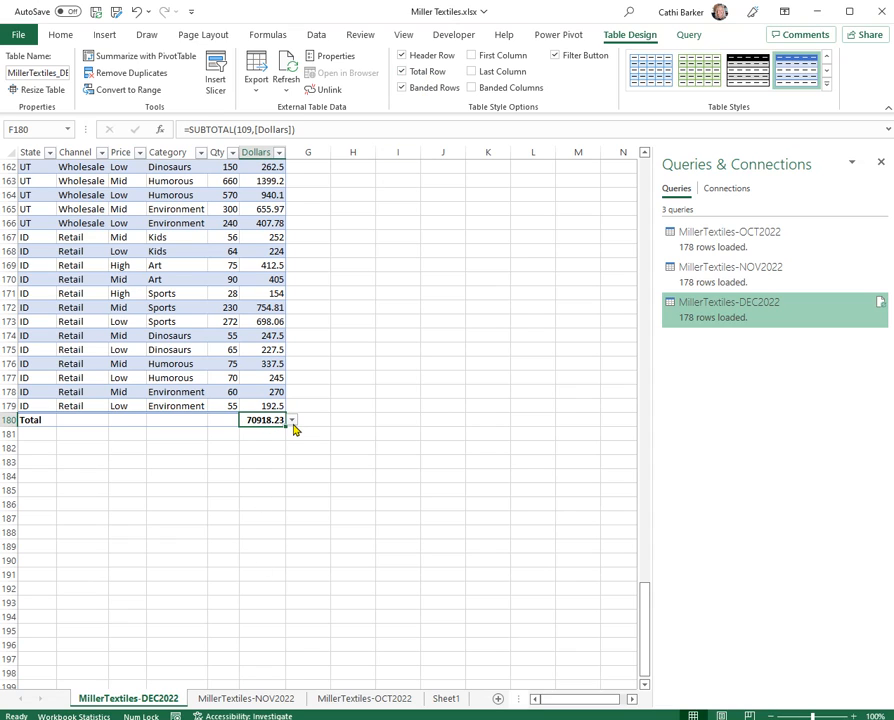
left_click(292, 421)
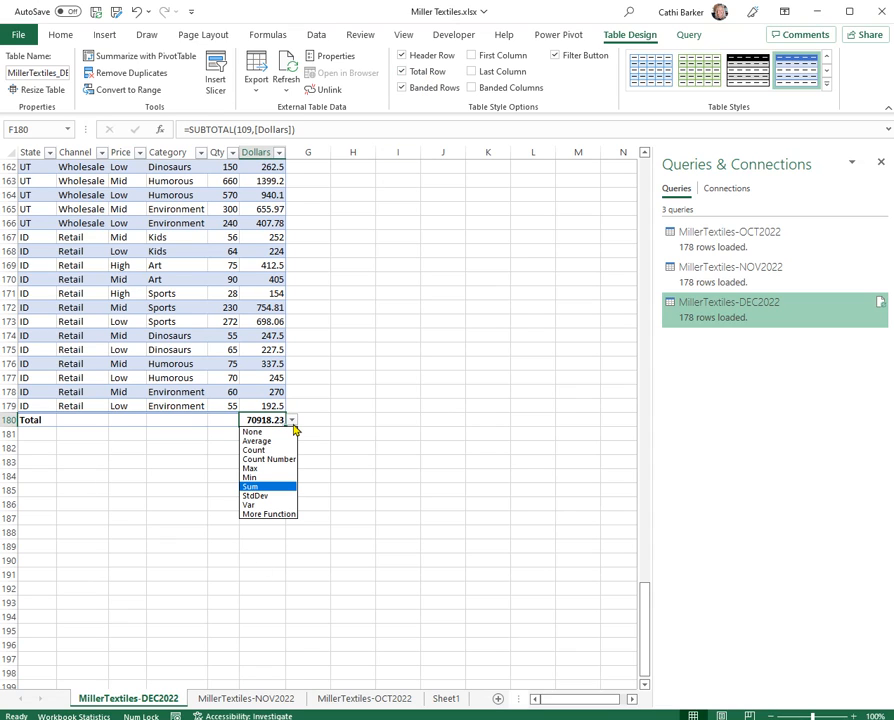
left_click(293, 424)
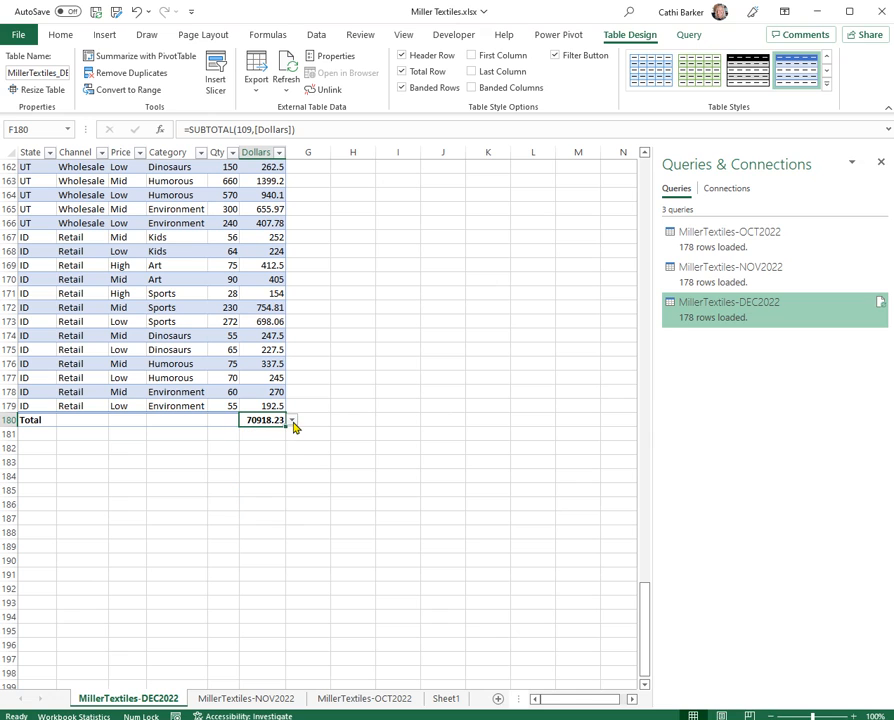
left_click(436, 78)
scroll(220, 304, "up", 19)
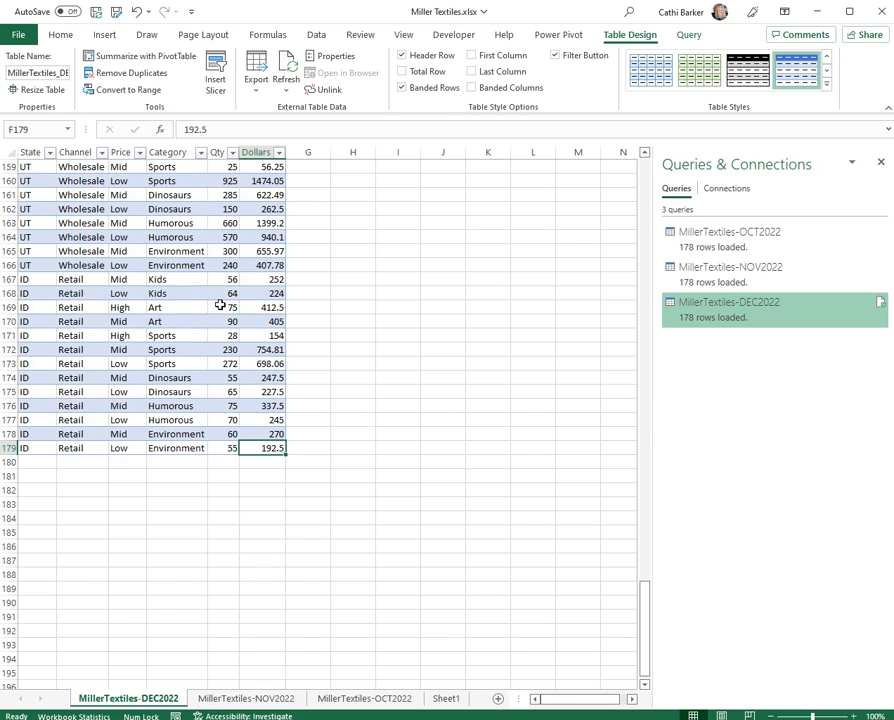
scroll(223, 305, "up", 4)
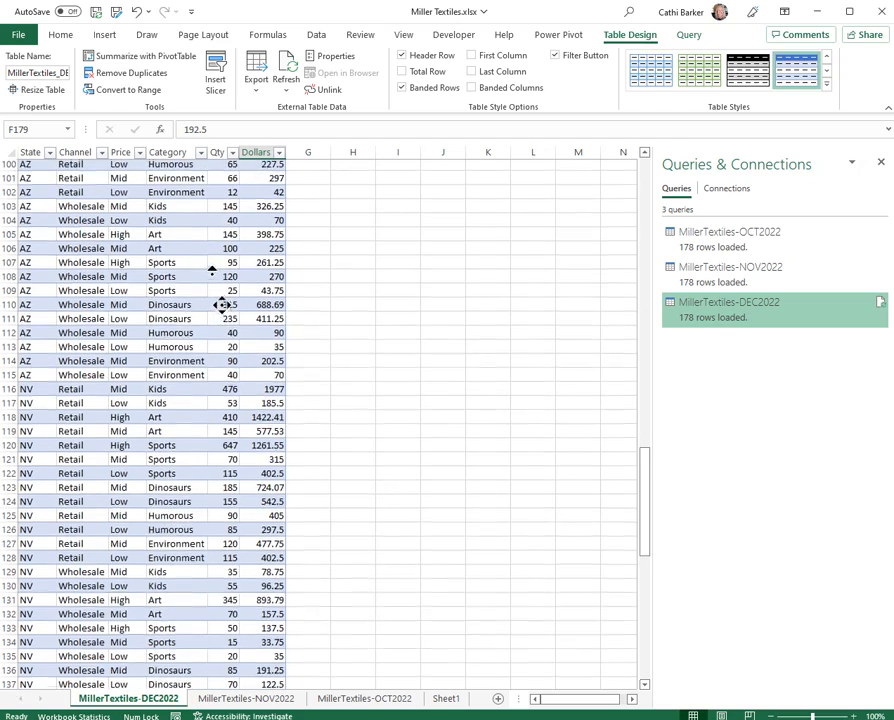
scroll(222, 236, "up", 15)
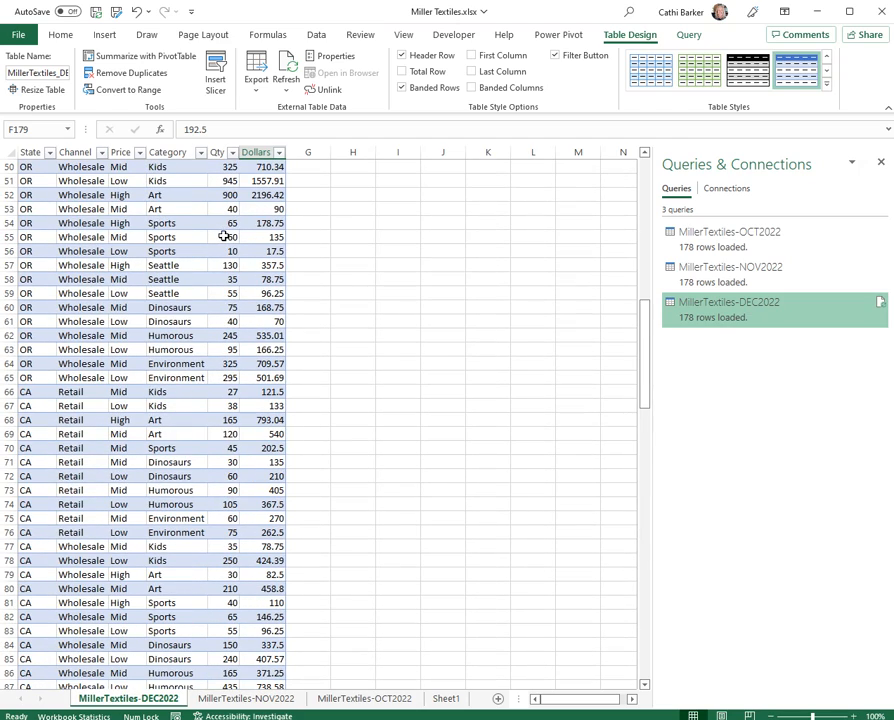
key("ctrl+Home")
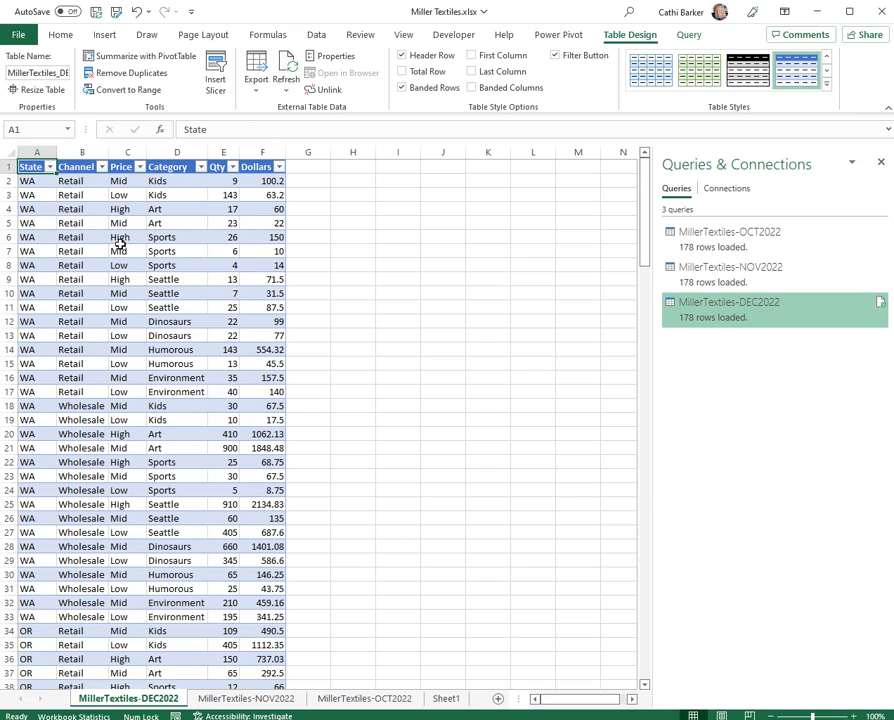
Examine the external data properties of the December table without changing them.
left_click(335, 56)
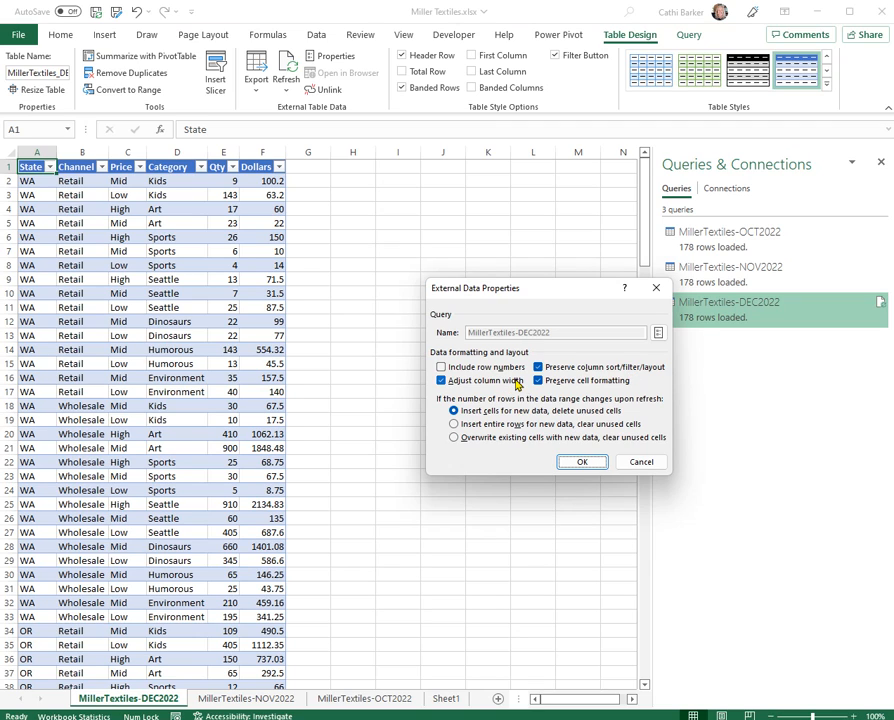
left_click(640, 467)
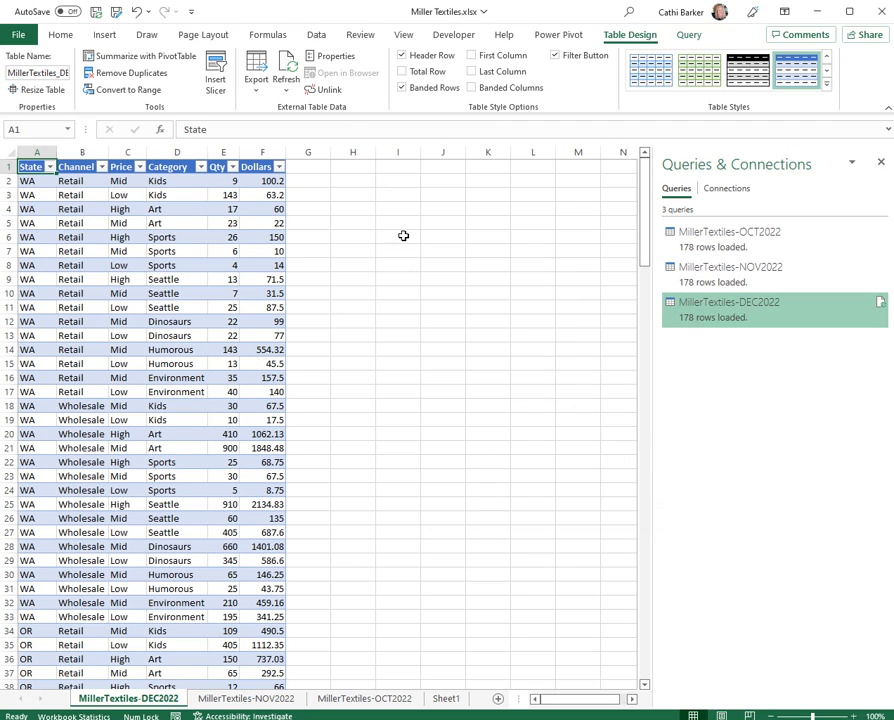
Refresh the December 2022 table from its source and check the last refreshed time in its query preview.
left_click(291, 65)
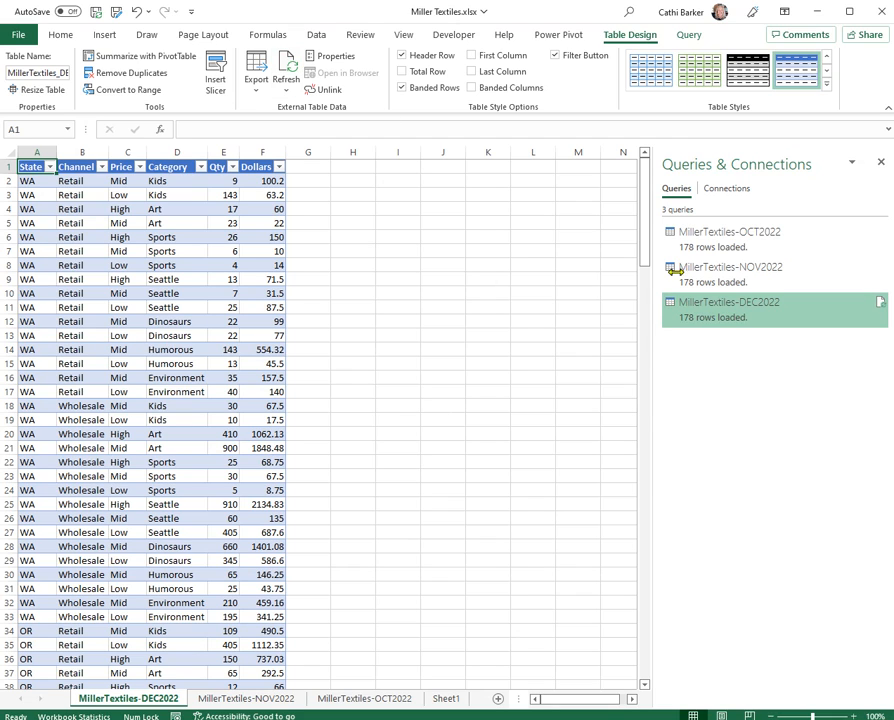
mouse_move(694, 320)
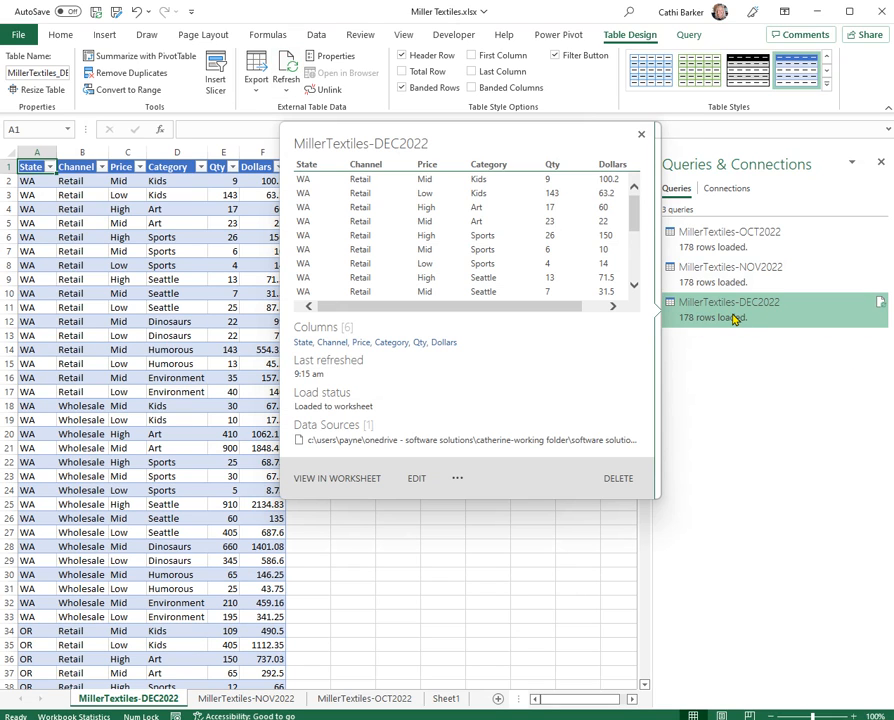
left_click(291, 65)
mouse_move(727, 317)
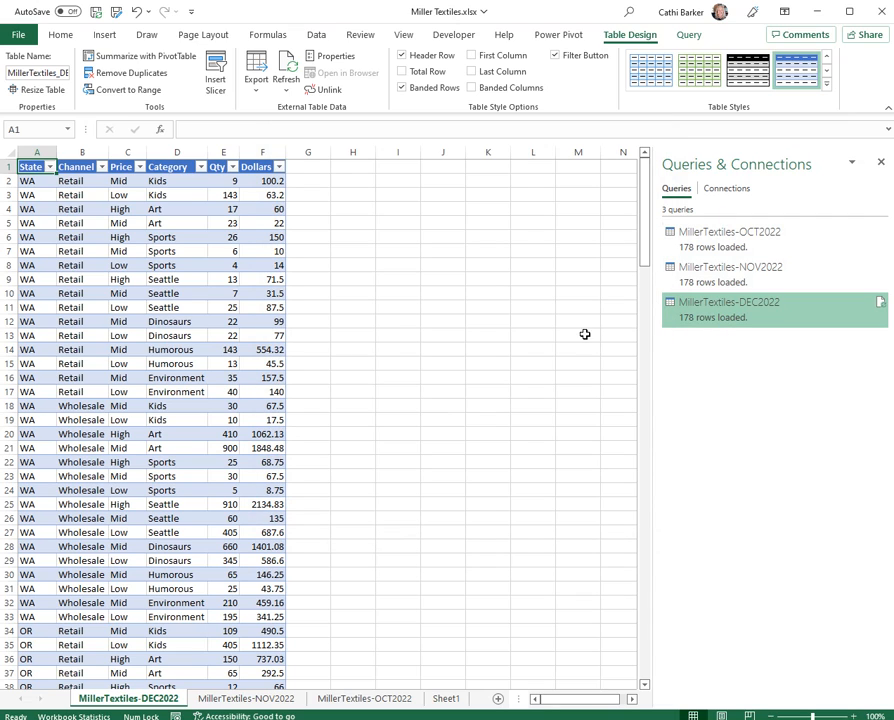
Refresh all the workbook's queries and check the November and October query previews.
left_click(288, 92)
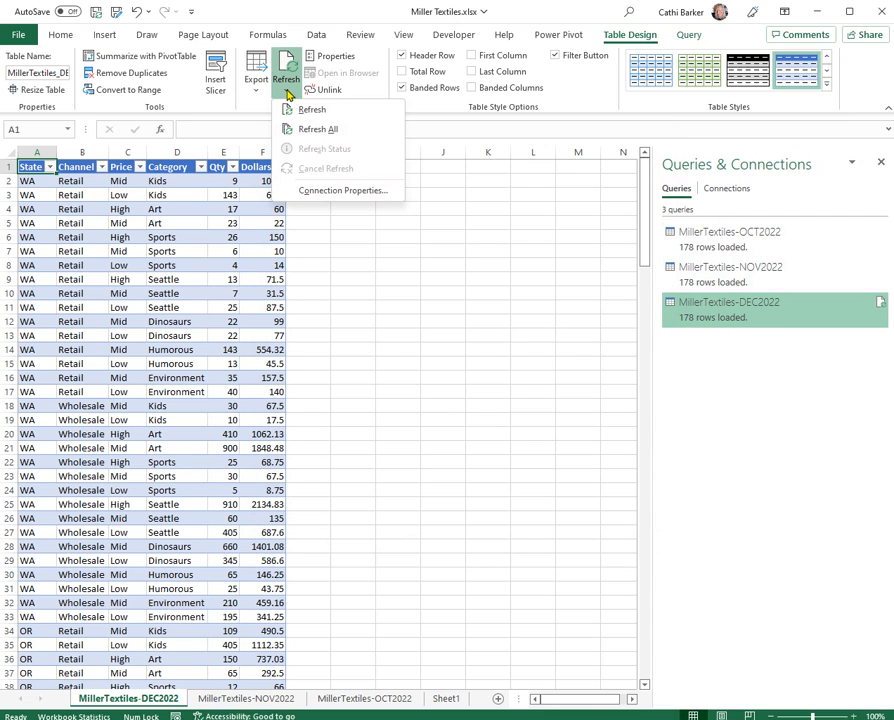
left_click(323, 131)
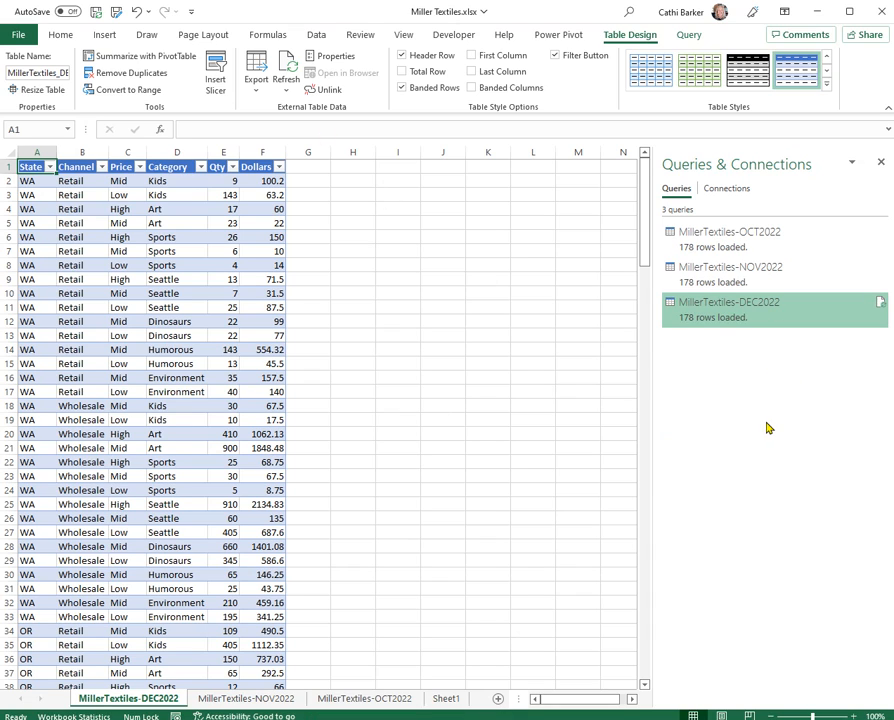
mouse_move(882, 304)
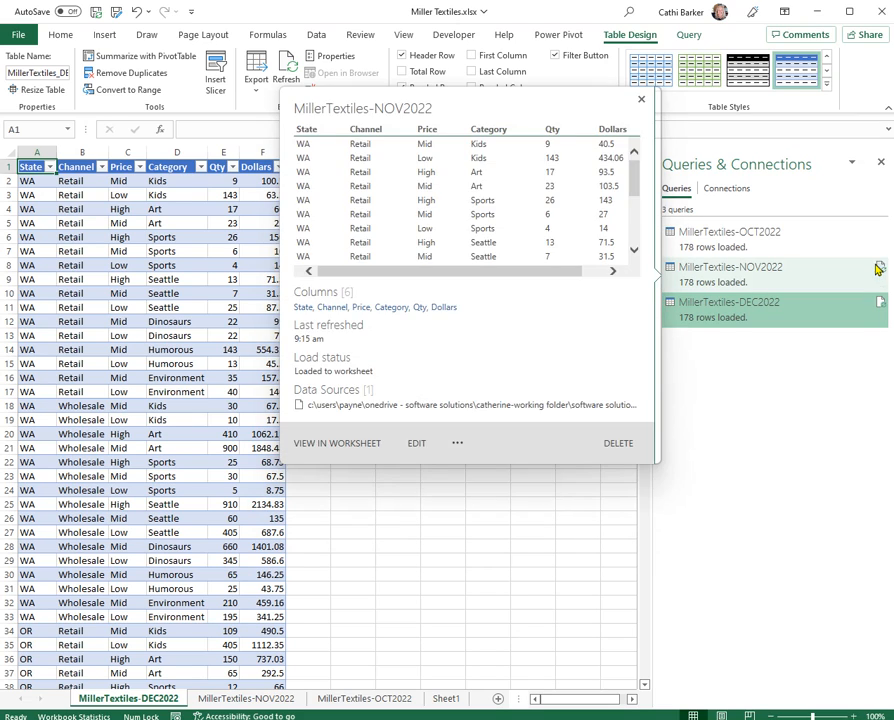
mouse_move(878, 240)
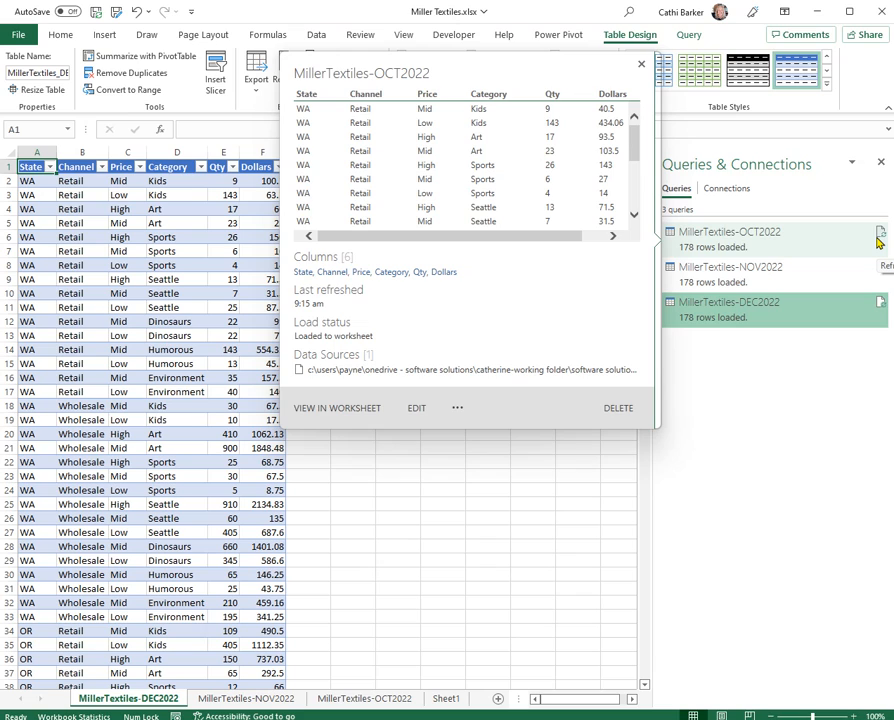
Open the MillerTextiles-DEC2022 query in the Power Query Editor, and close and load it back to the workbook.
mouse_move(752, 328)
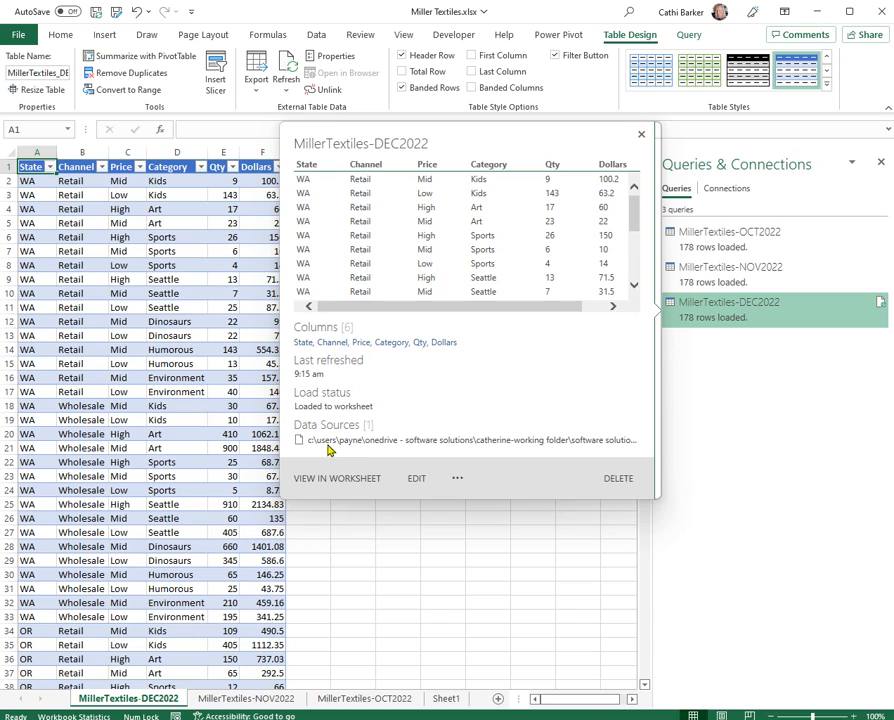
left_click(415, 479)
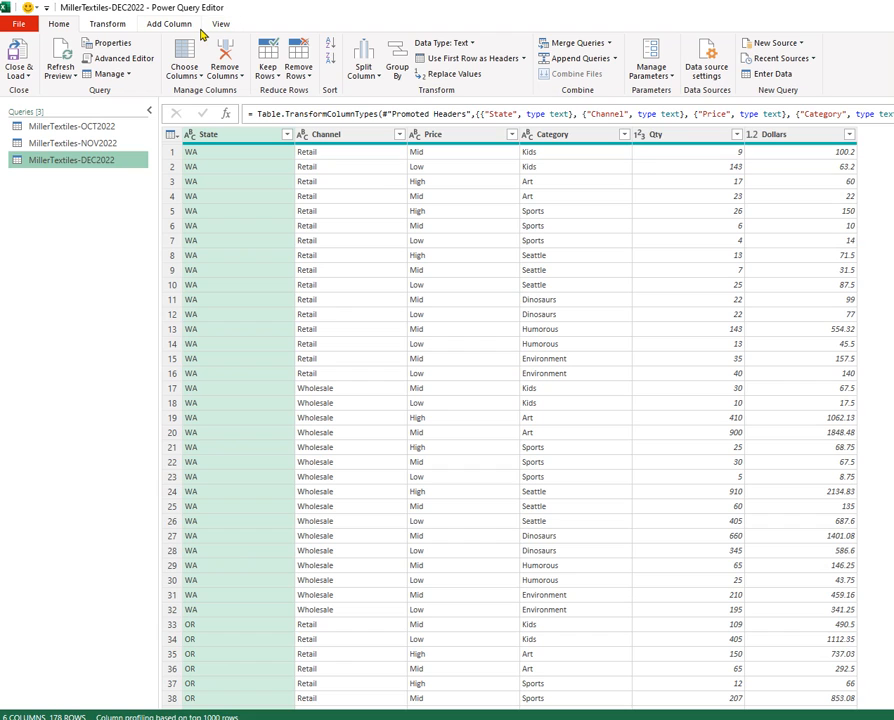
left_click(18, 50)
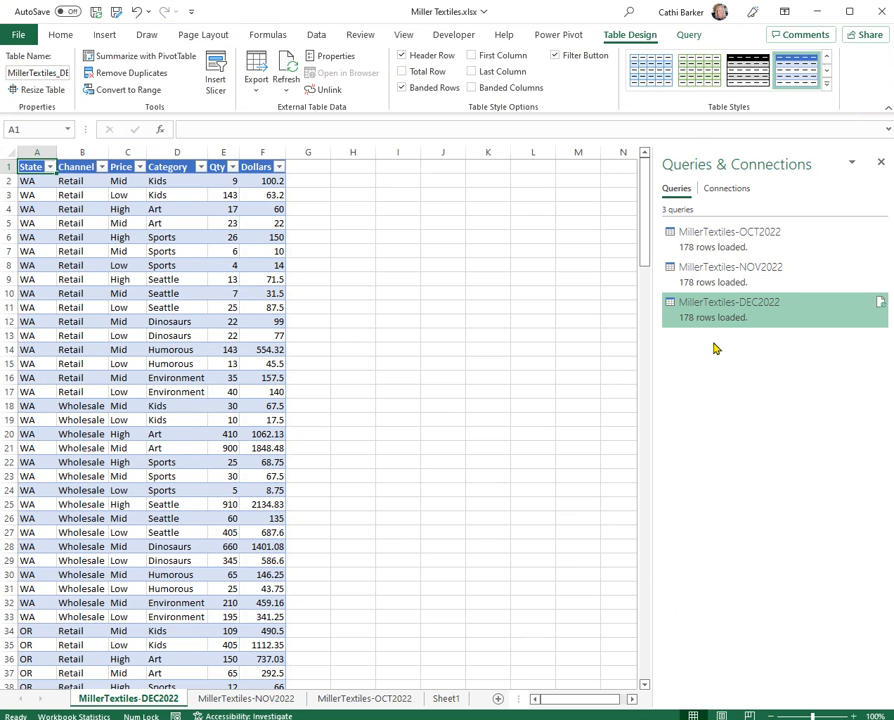
mouse_move(716, 322)
left_click(328, 92)
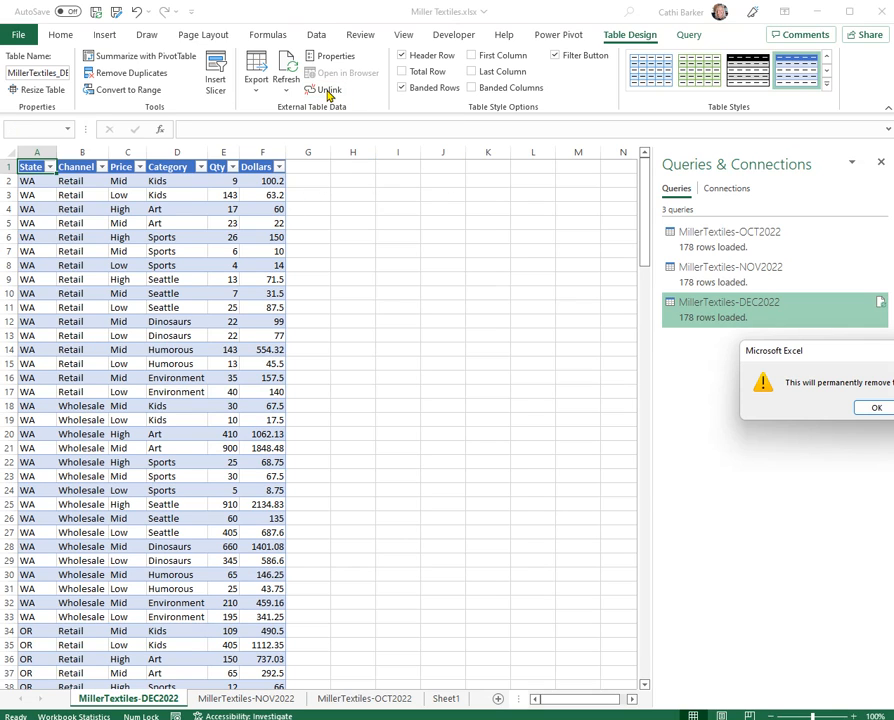
left_click_drag(871, 357, 486, 354)
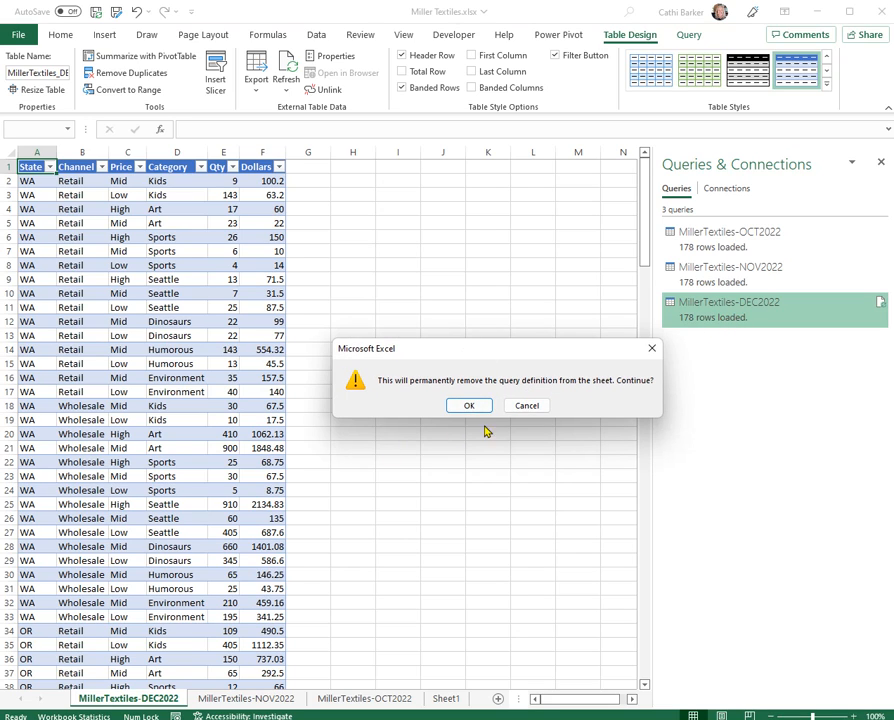
left_click(530, 406)
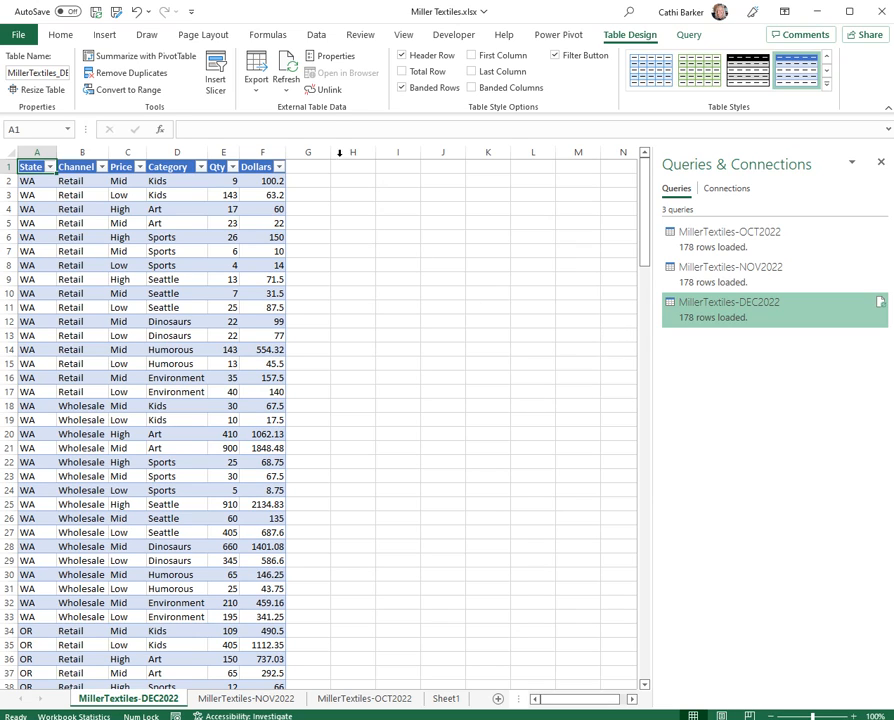
Set the December query's connection to refresh every 10 minutes and to refresh data when opening the file.
left_click(288, 92)
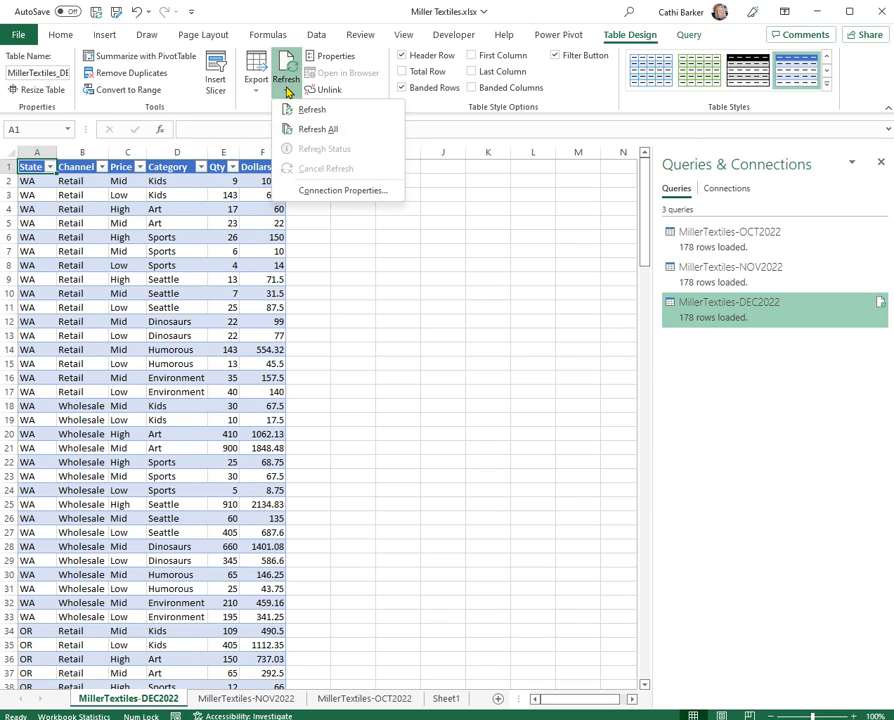
left_click(325, 195)
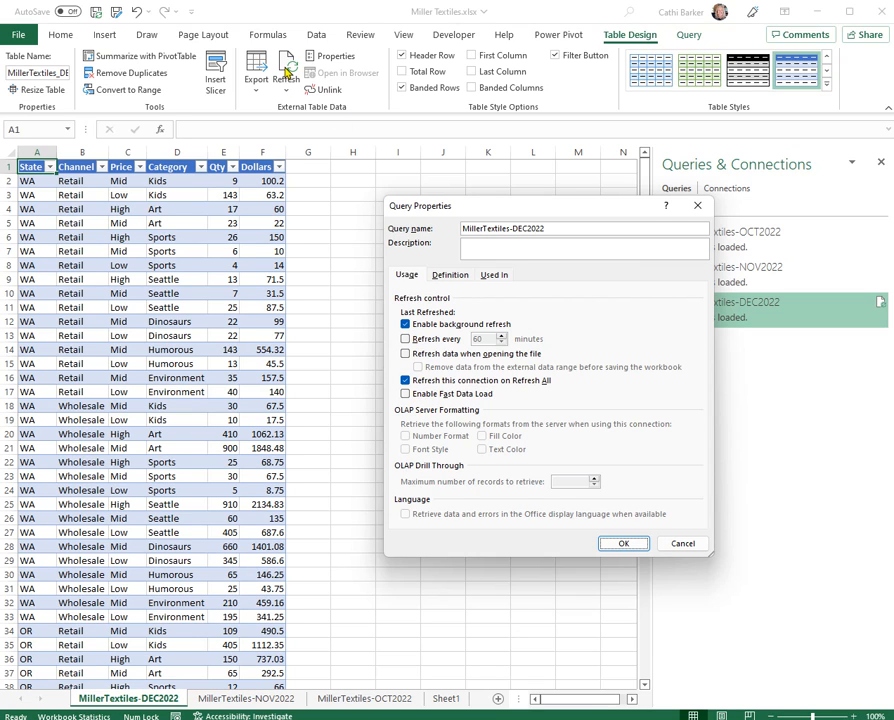
left_click(405, 340)
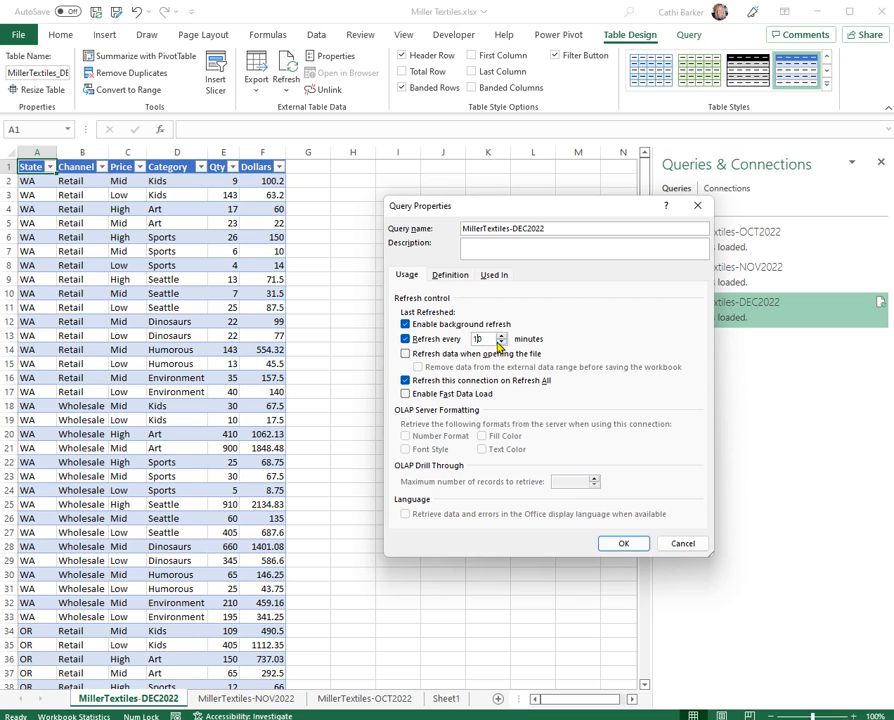
left_click(433, 357)
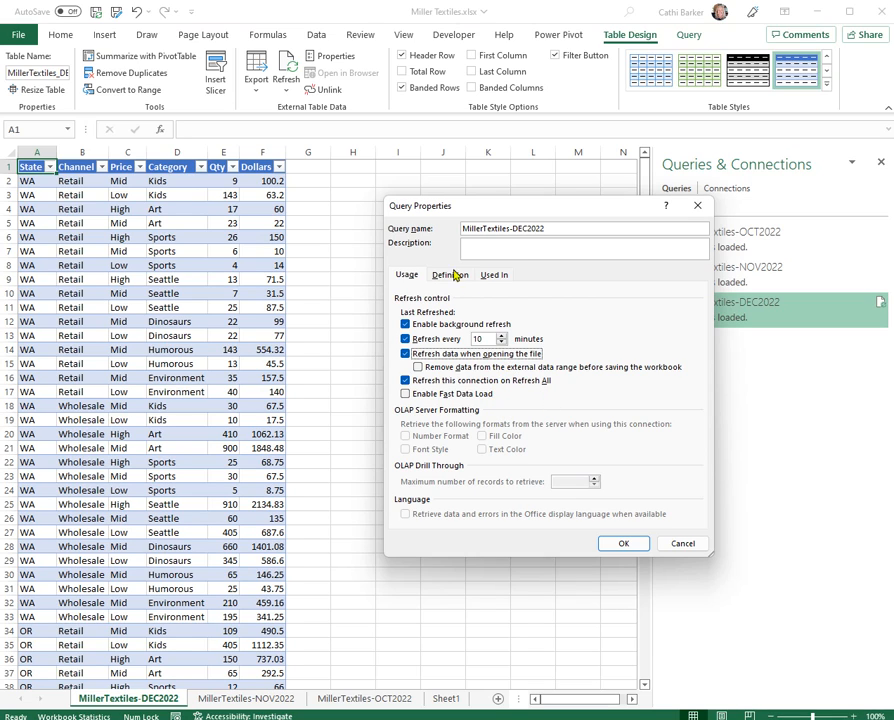
Rename the December query as MT-DEC2022 and apply its query properties.
left_click(540, 246)
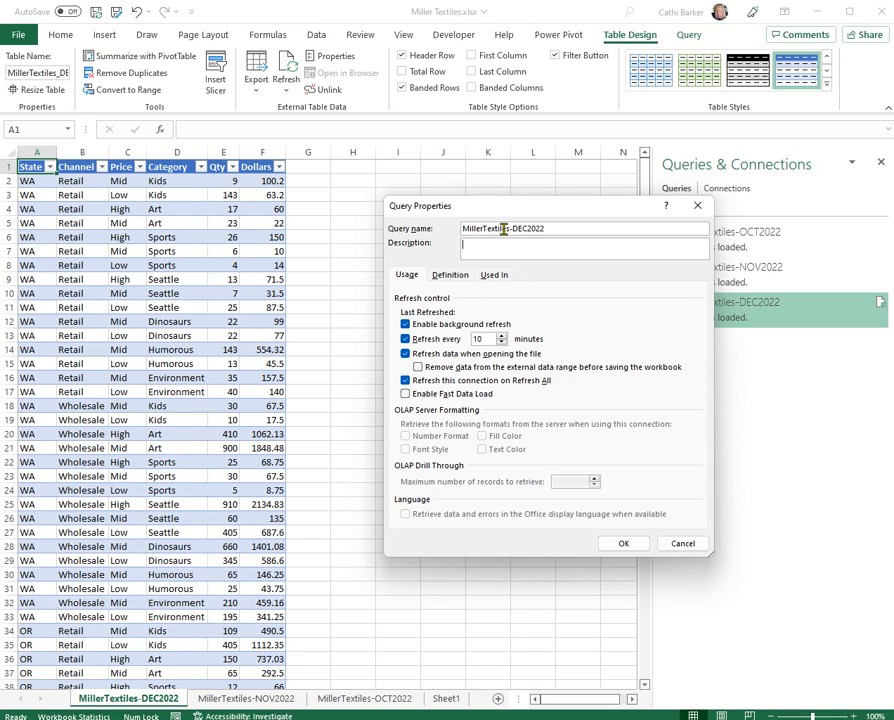
left_click_drag(508, 229, 461, 229)
type("MT")
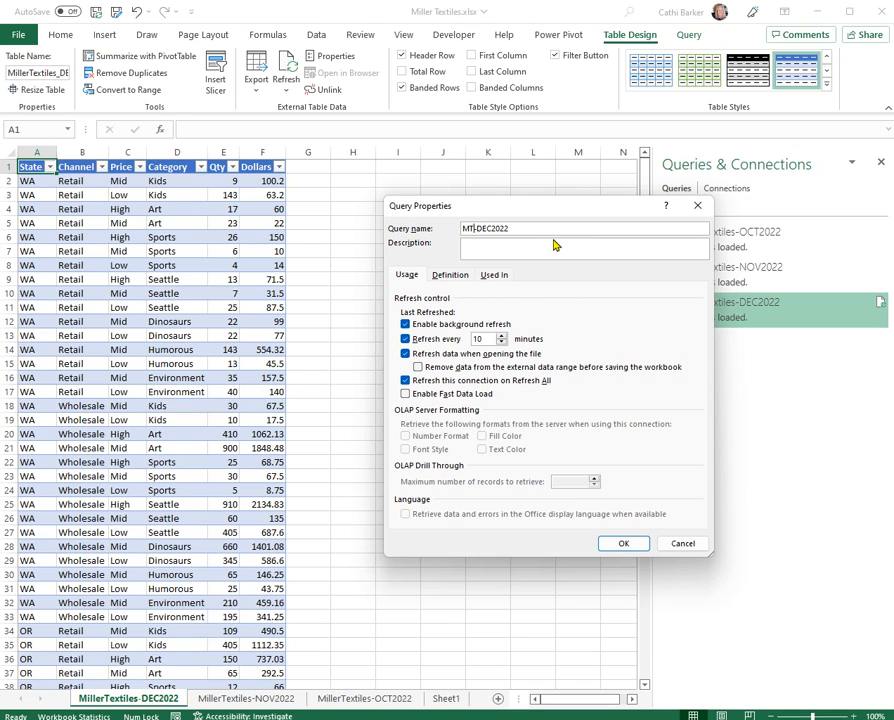
left_click(626, 545)
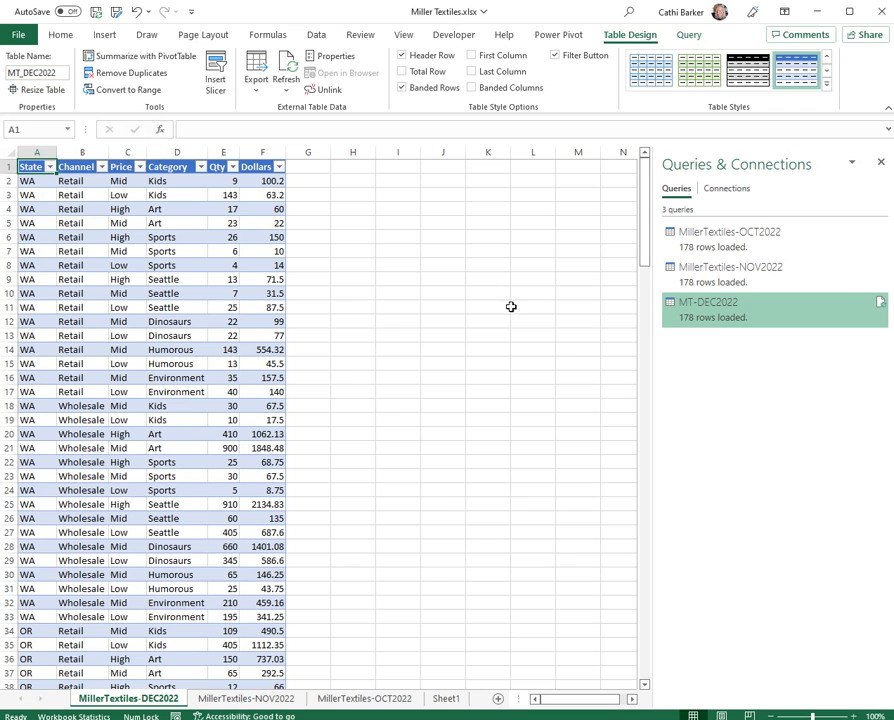
mouse_move(718, 322)
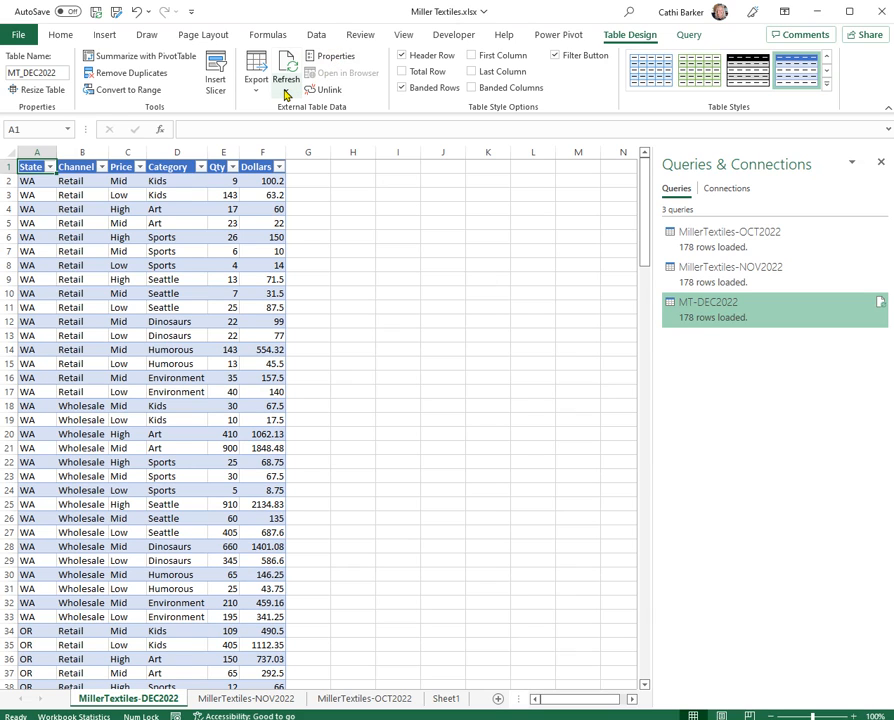
Rename the November query as MT-NOV2022 and make it refresh its data when the file opens.
left_click(735, 281)
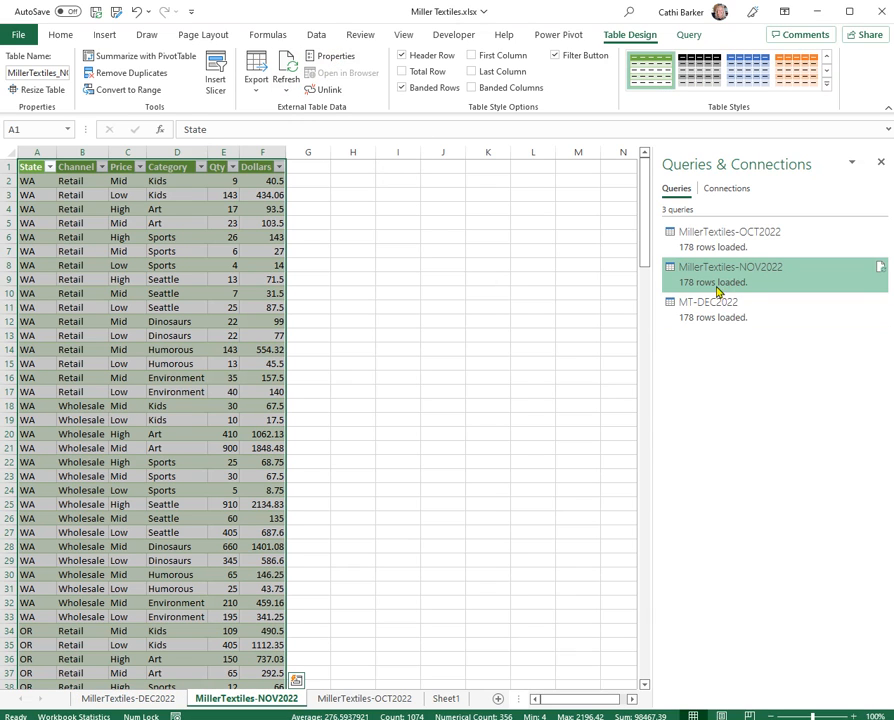
left_click(287, 88)
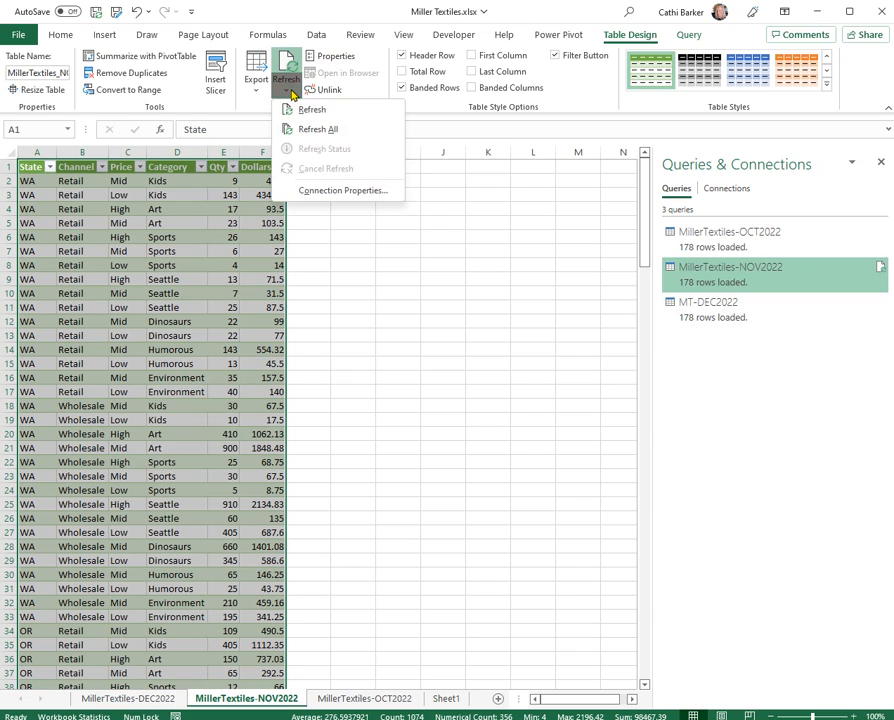
left_click(332, 191)
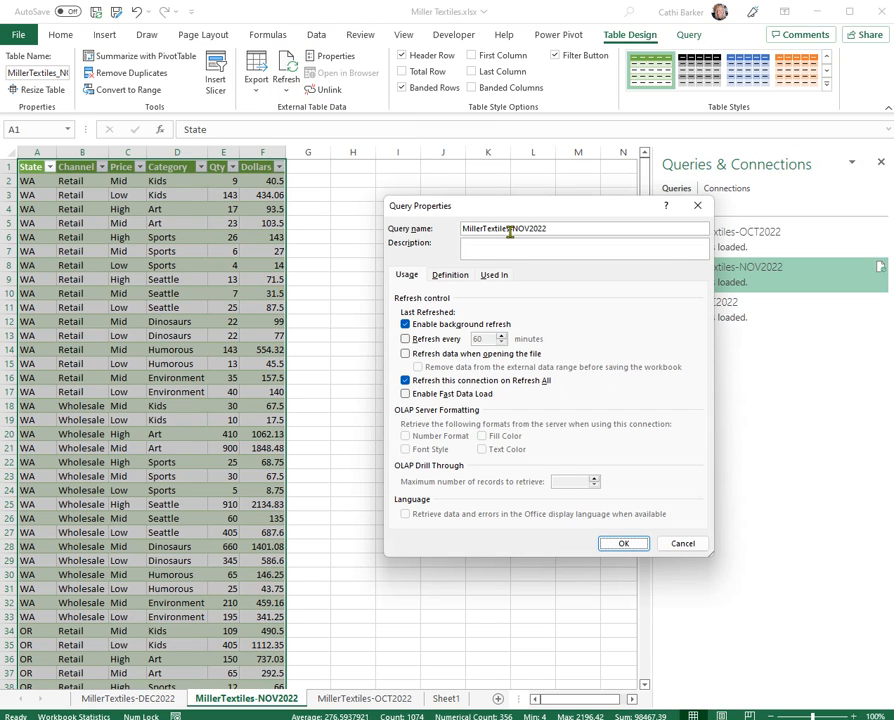
left_click_drag(510, 231, 402, 231)
type("MT")
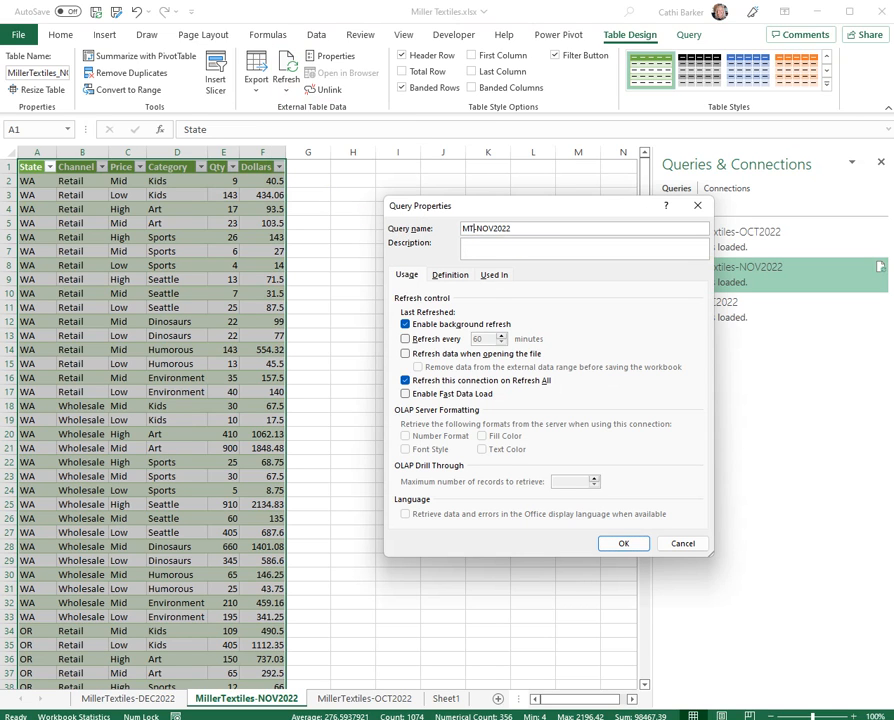
left_click(420, 354)
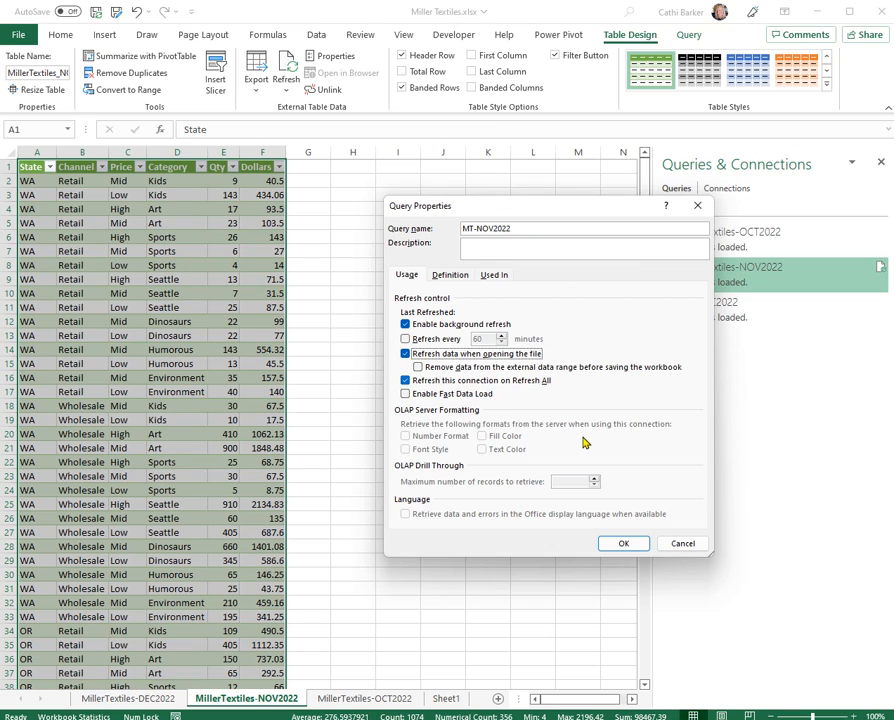
left_click(618, 545)
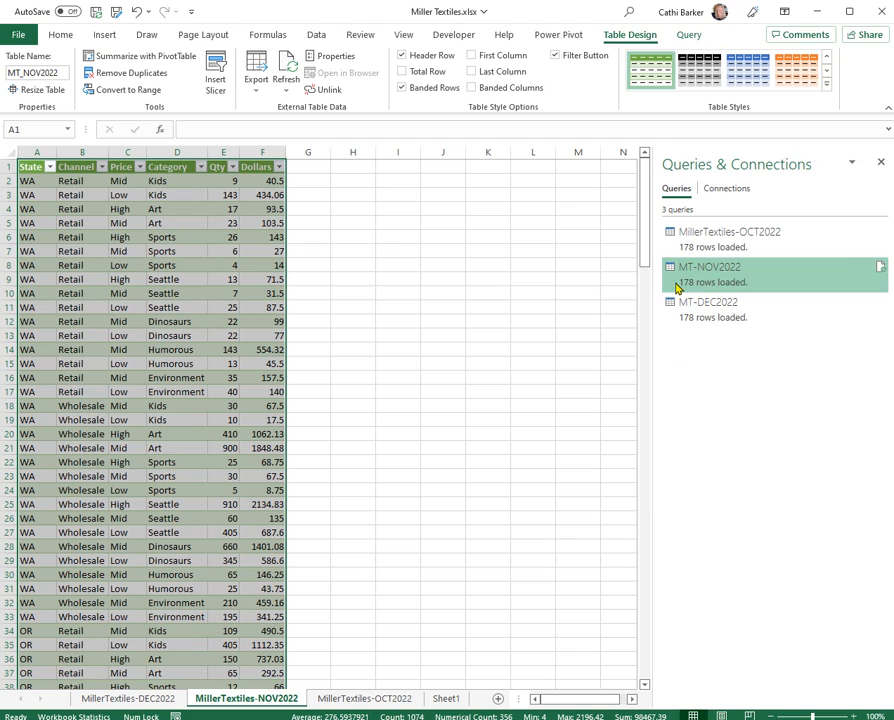
Rename the October query as MT-OCT2022 and make it refresh its data when the file opens.
left_click(708, 238)
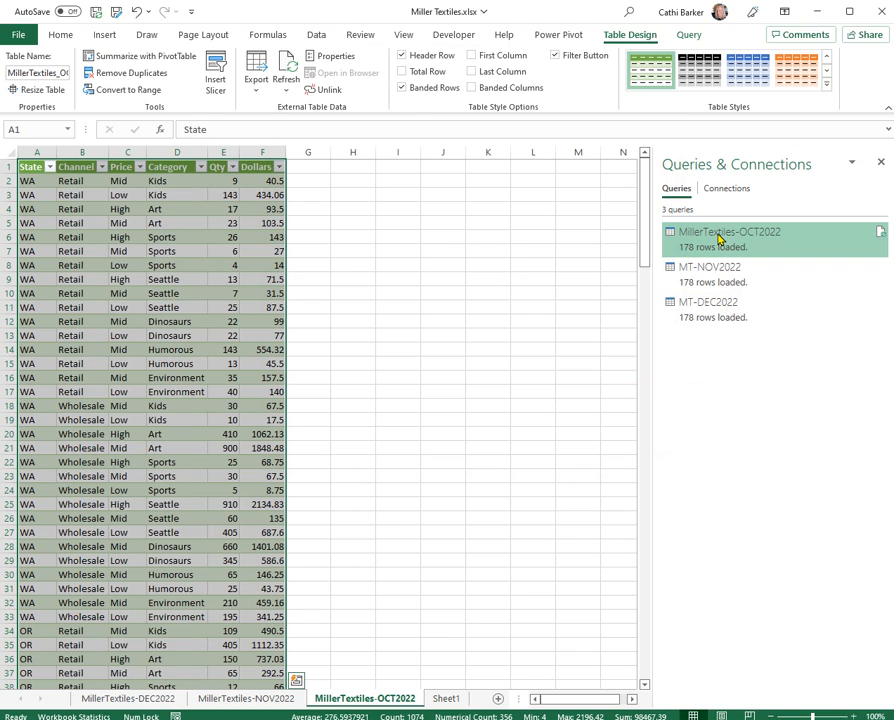
left_click(333, 58)
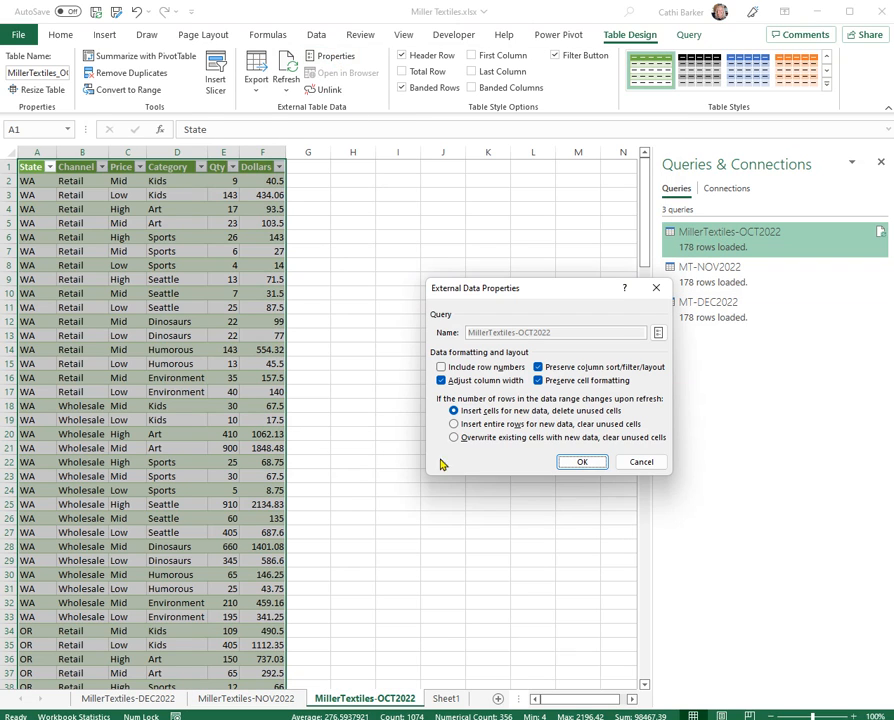
left_click(646, 466)
left_click(288, 90)
left_click(345, 192)
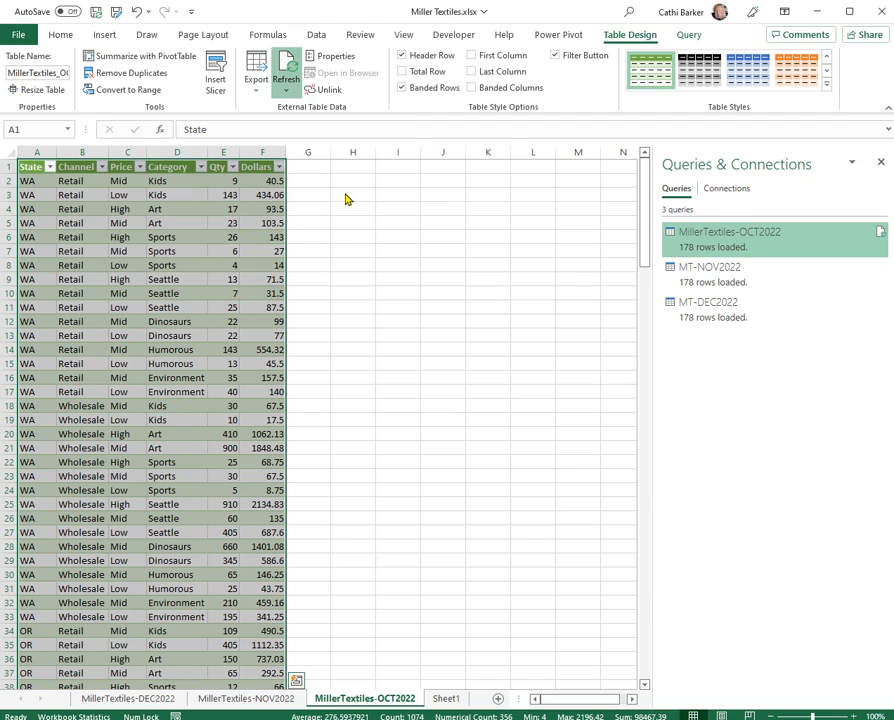
left_click_drag(511, 228, 420, 228)
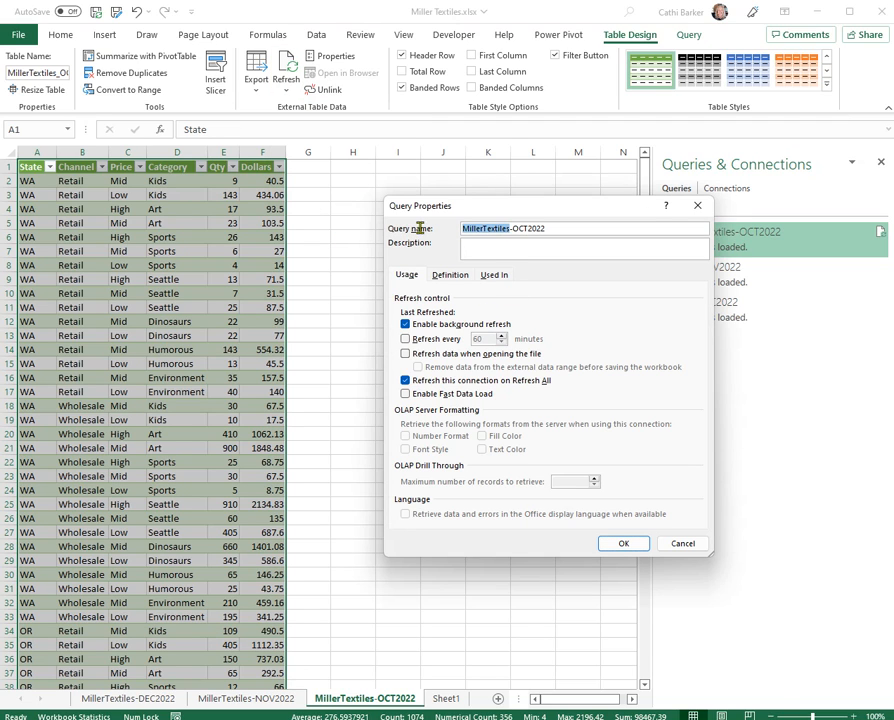
type("MT")
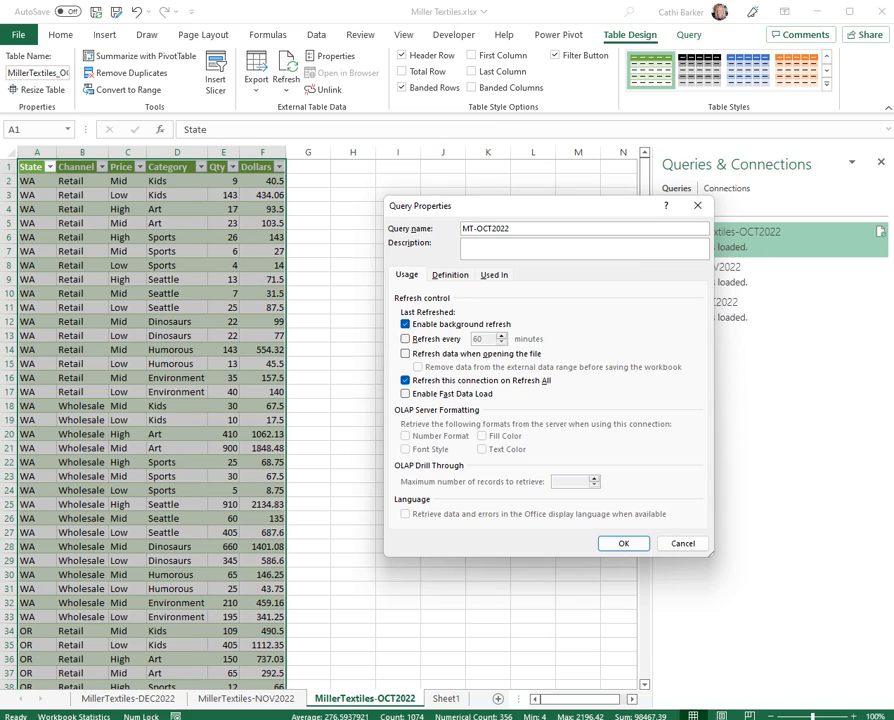
left_click(452, 355)
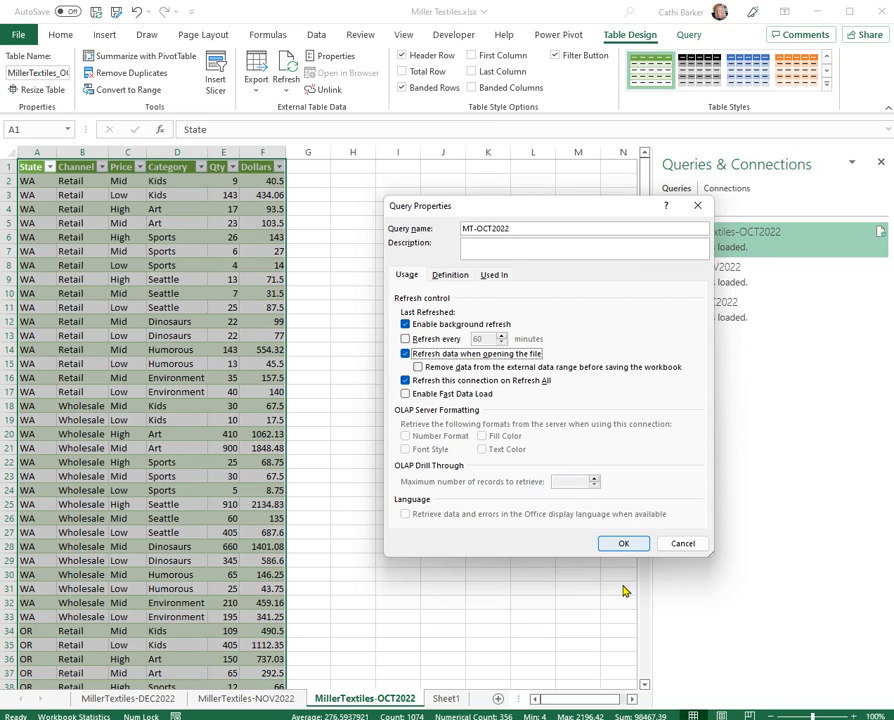
left_click(630, 547)
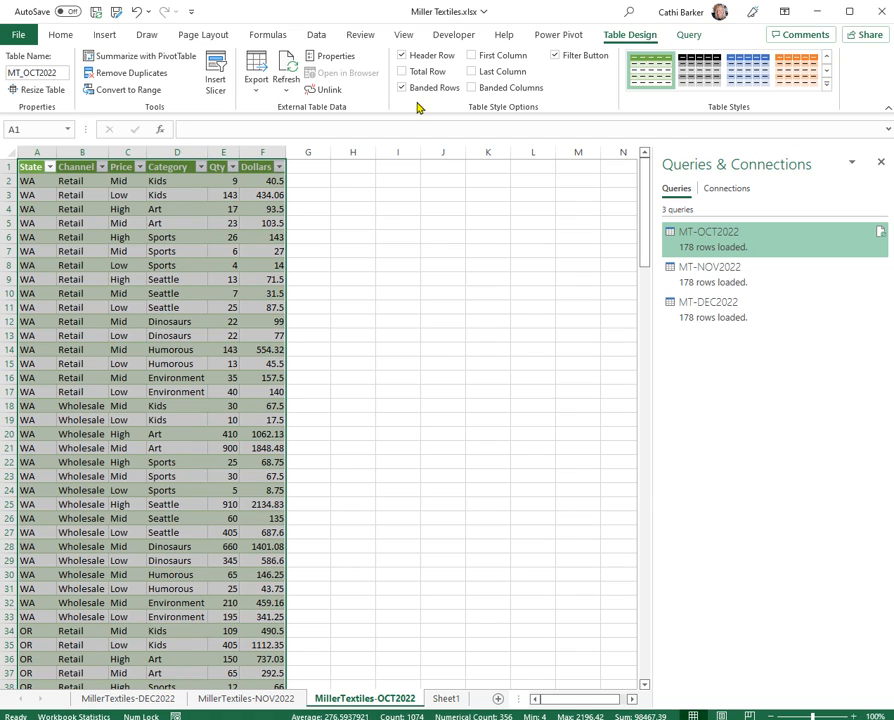
left_click(286, 84)
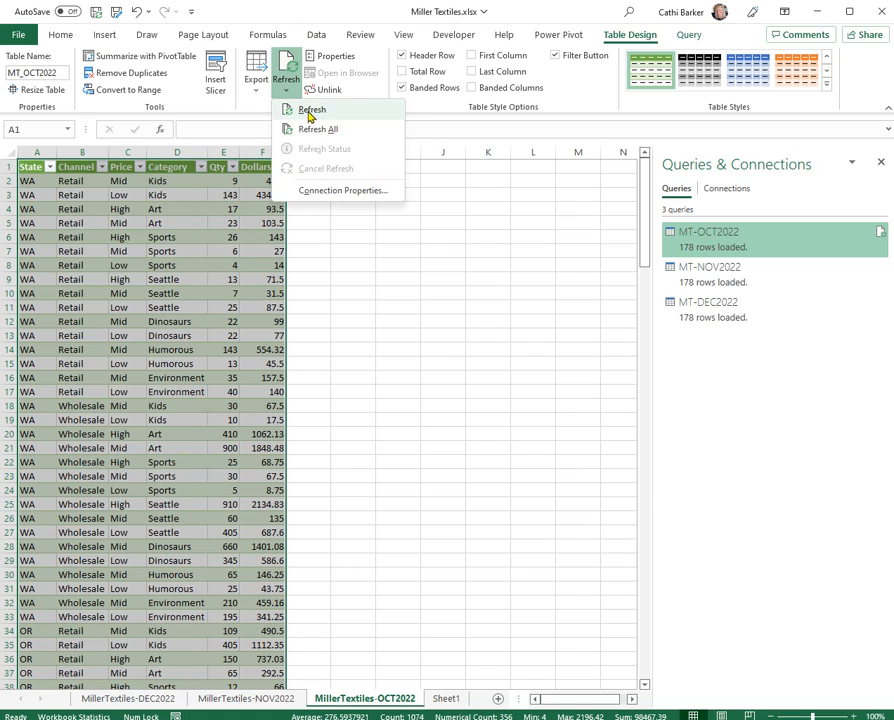
left_click(290, 93)
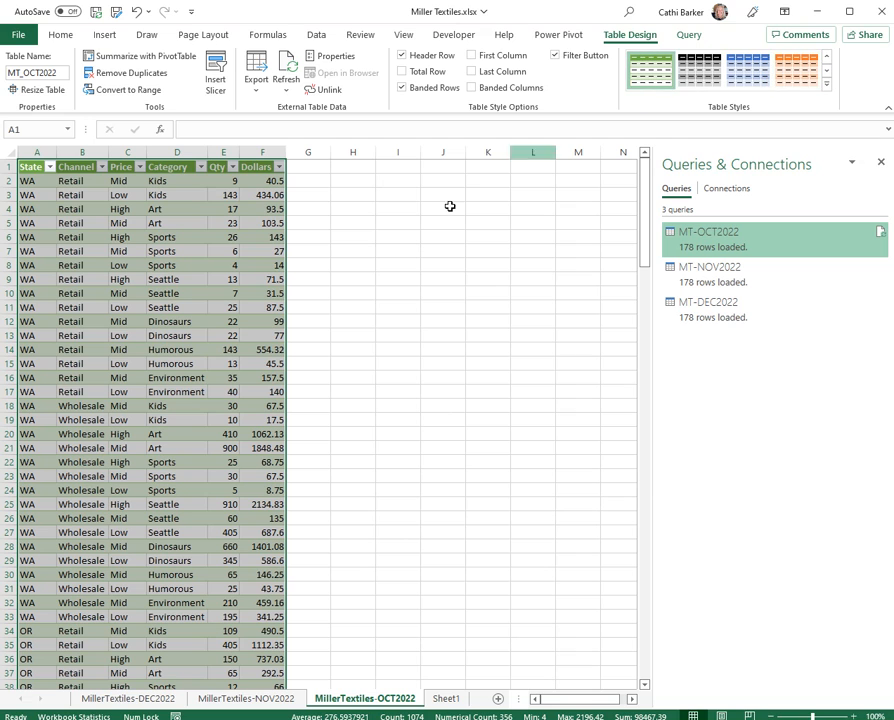
Apply the blue banded table style to the October and November tables, and return to the December sheet.
left_click(747, 64)
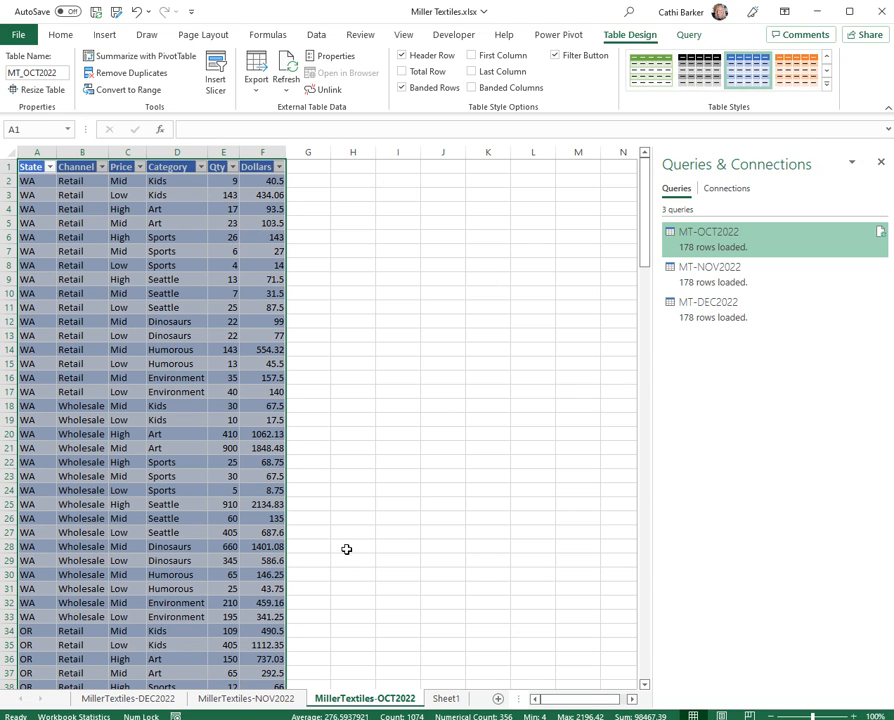
left_click(240, 698)
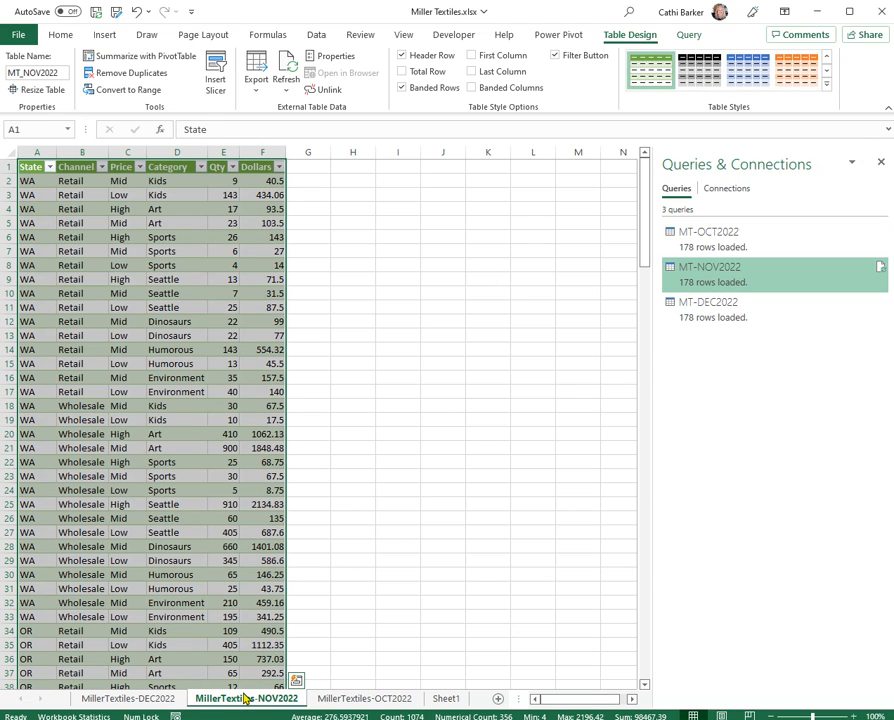
left_click(754, 86)
left_click(150, 698)
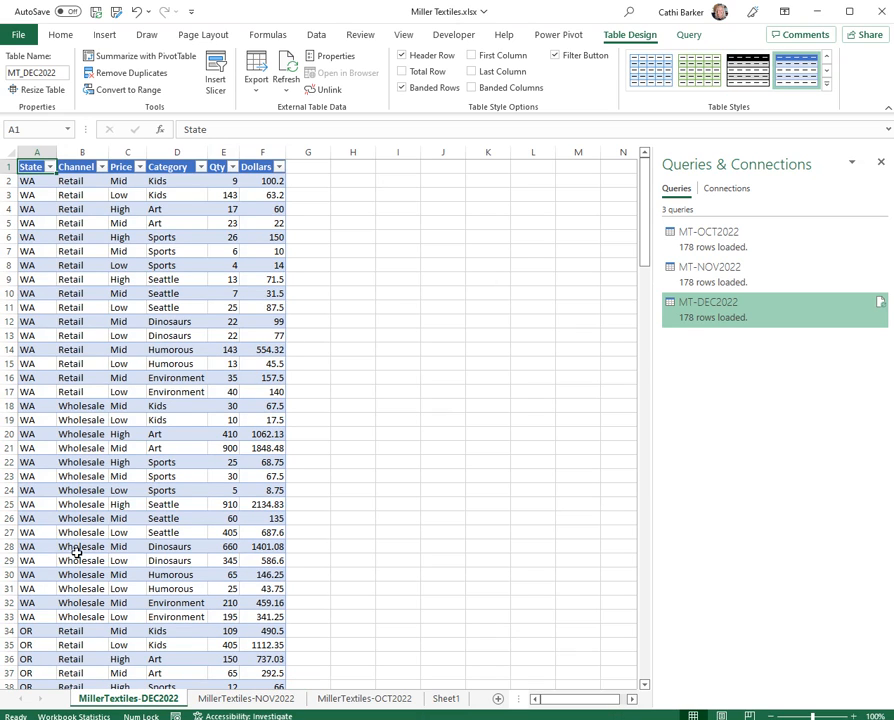